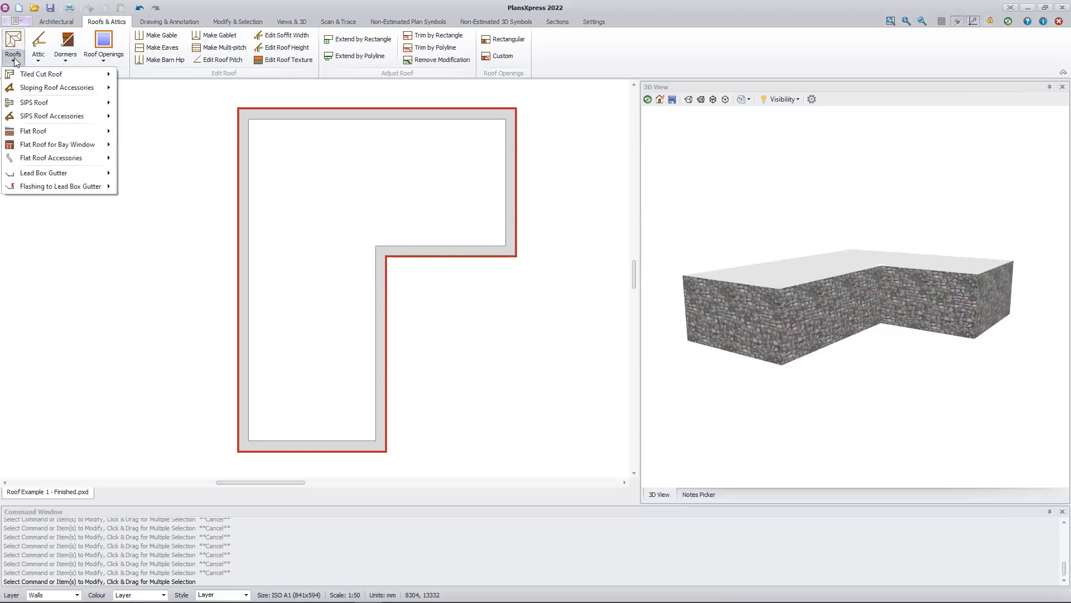
Step: Cover the closed circuit of L-shaped walls with a typical 40-degree tiled cut roof in hipped form, using default dimensions and no additional items
mouse_move(76, 74)
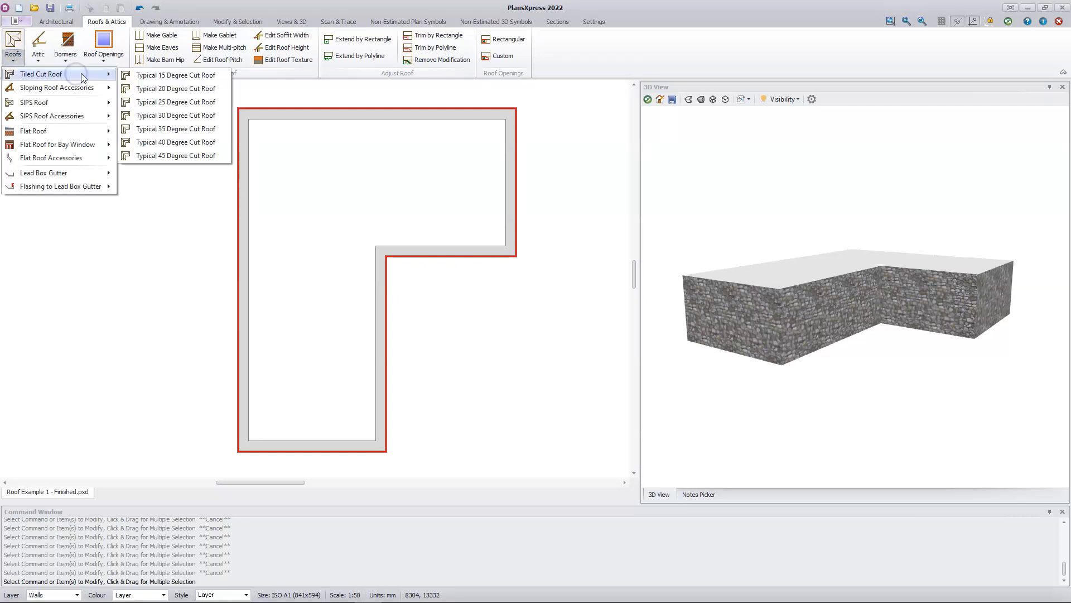
click(193, 145)
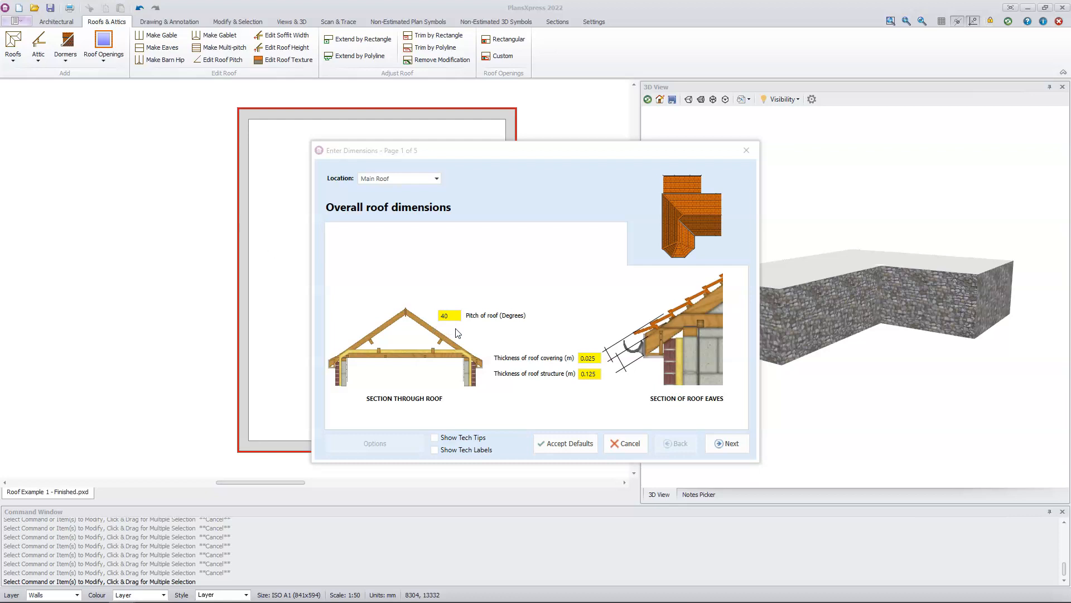
click(567, 443)
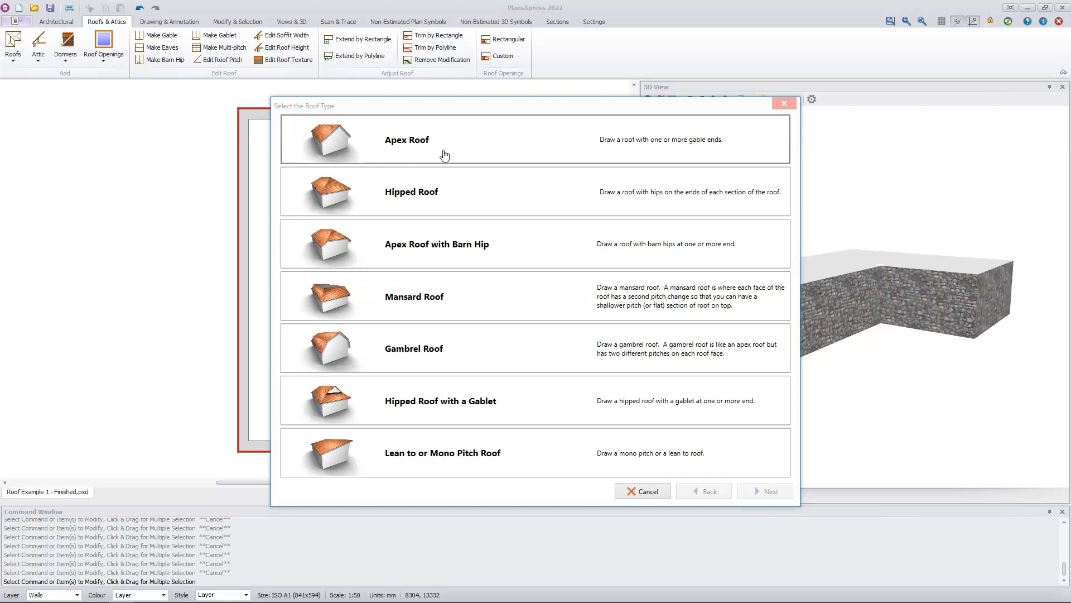
click(448, 206)
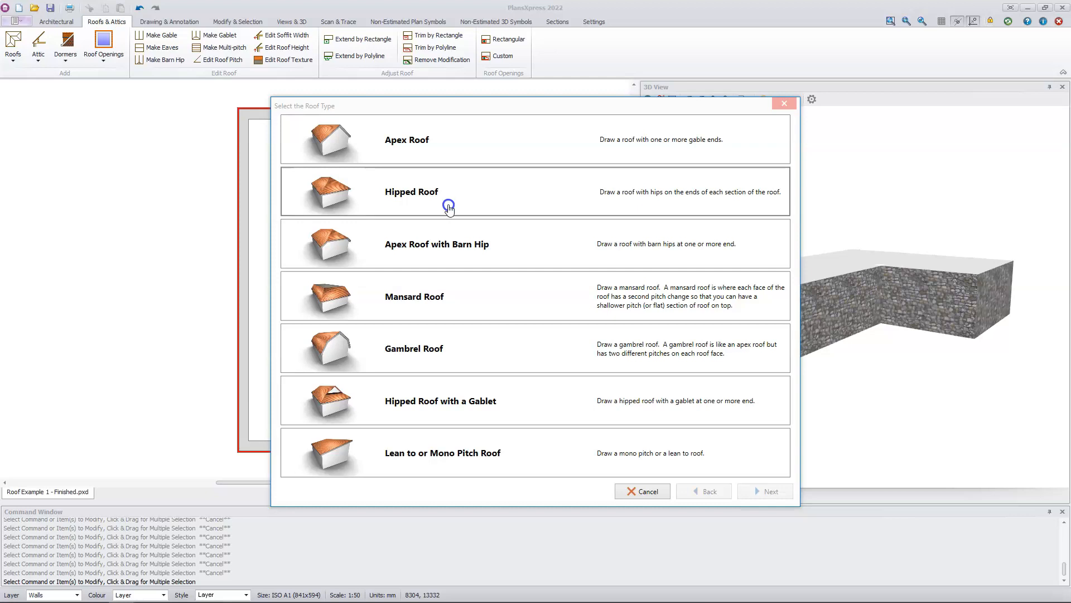
click(449, 206)
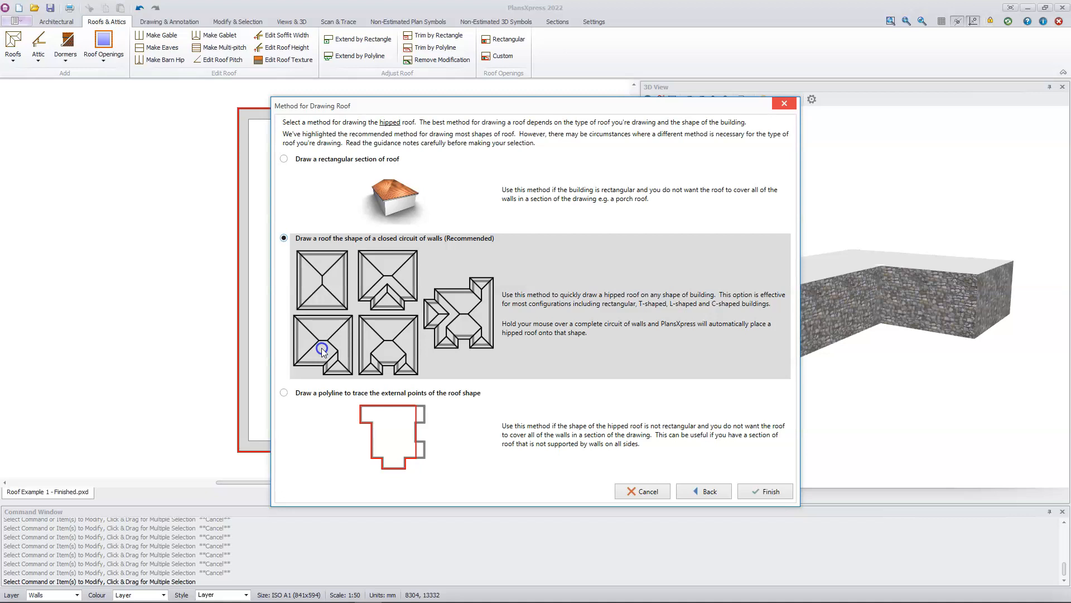
click(764, 491)
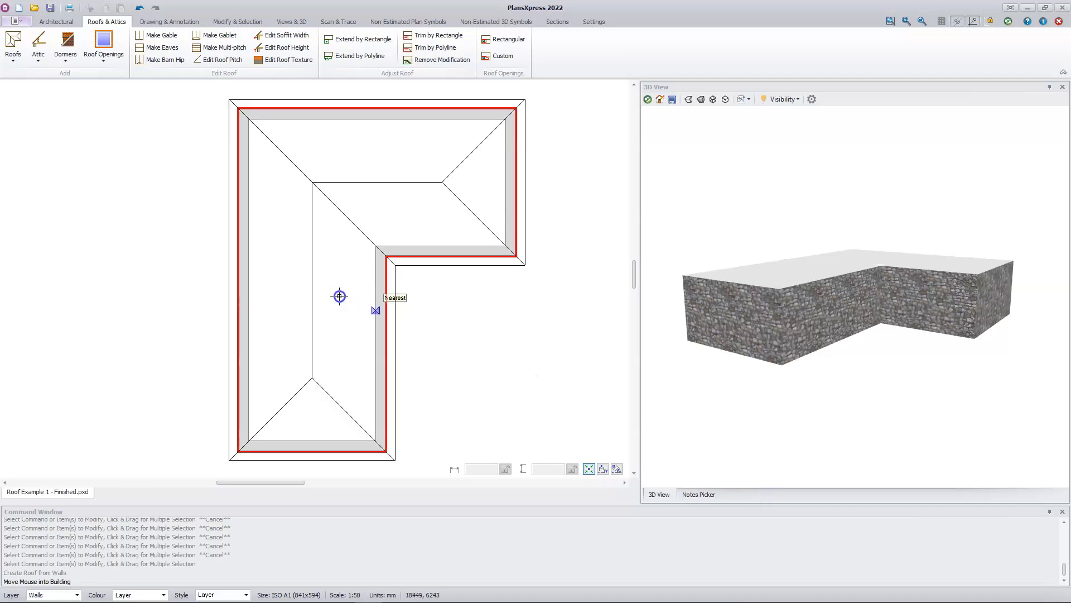
click(322, 288)
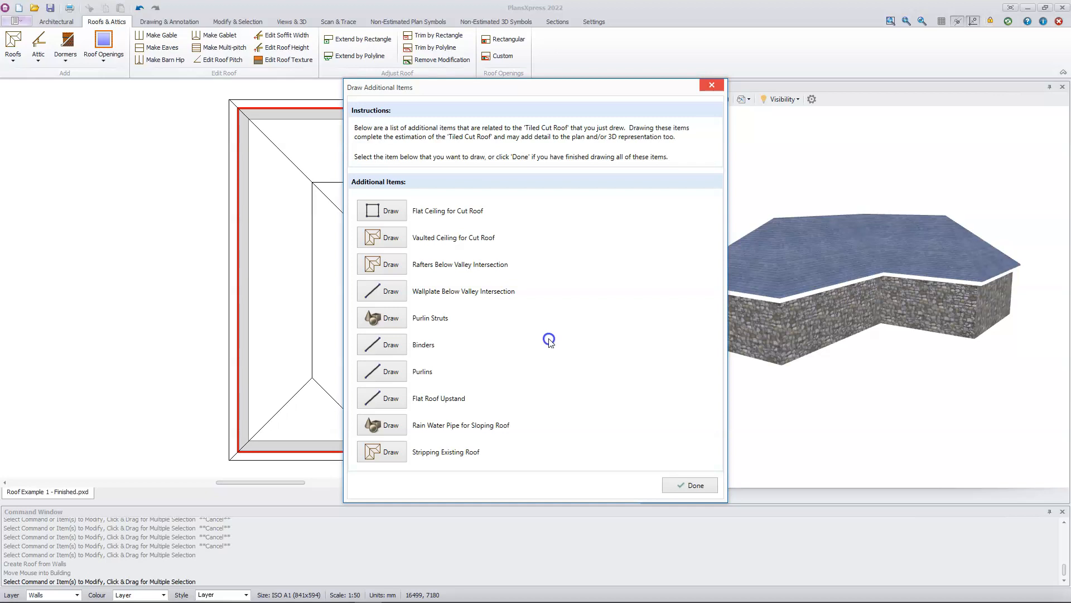
click(689, 487)
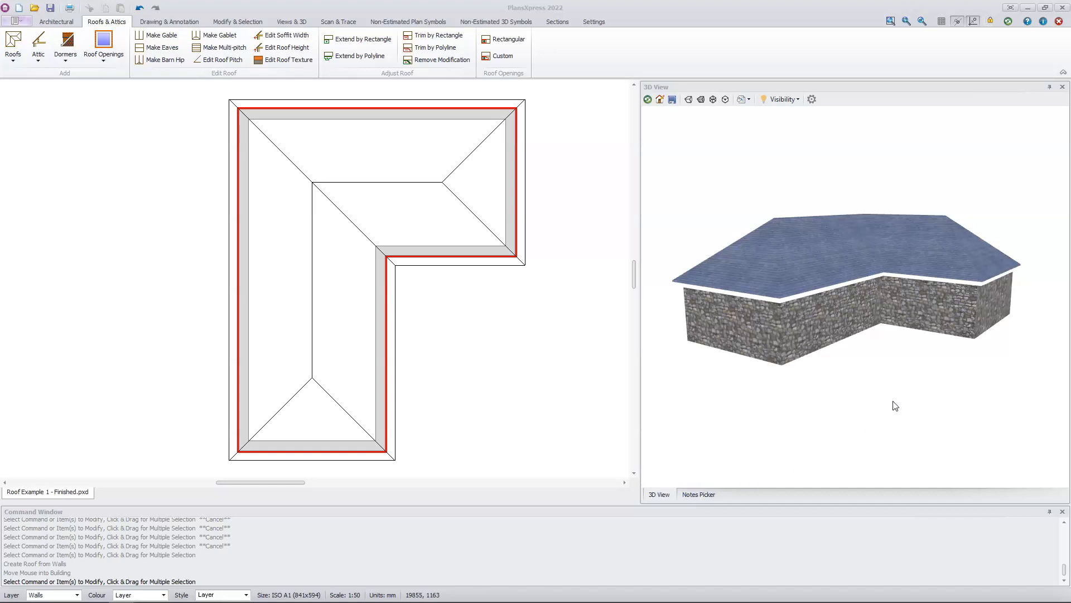
Step: Convert the hipped end of the upper wing, at the right edge of the plan, into a gable
drag(895, 406, 794, 396)
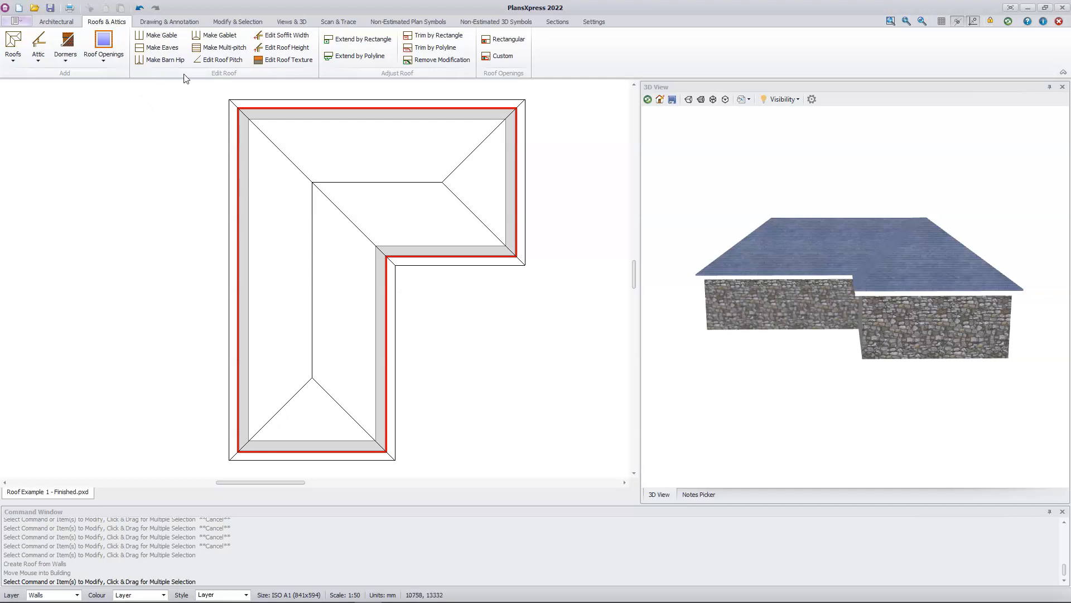
click(172, 40)
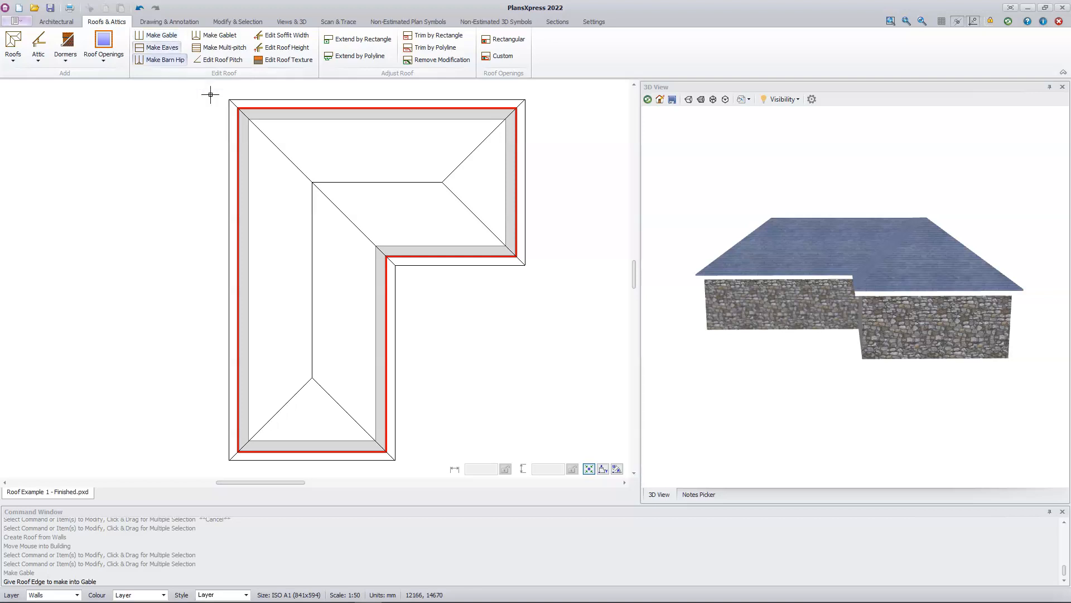
click(511, 199)
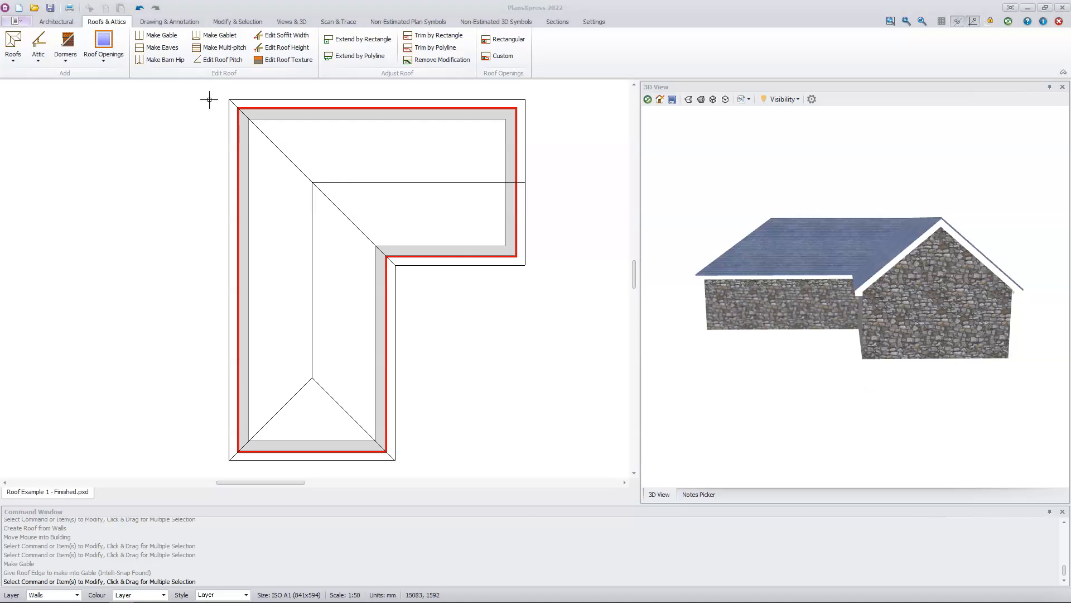
Step: Convert the lower wing's end edge into a barn hip, with a wallplate-to-wallplate distance of 1 m
click(165, 61)
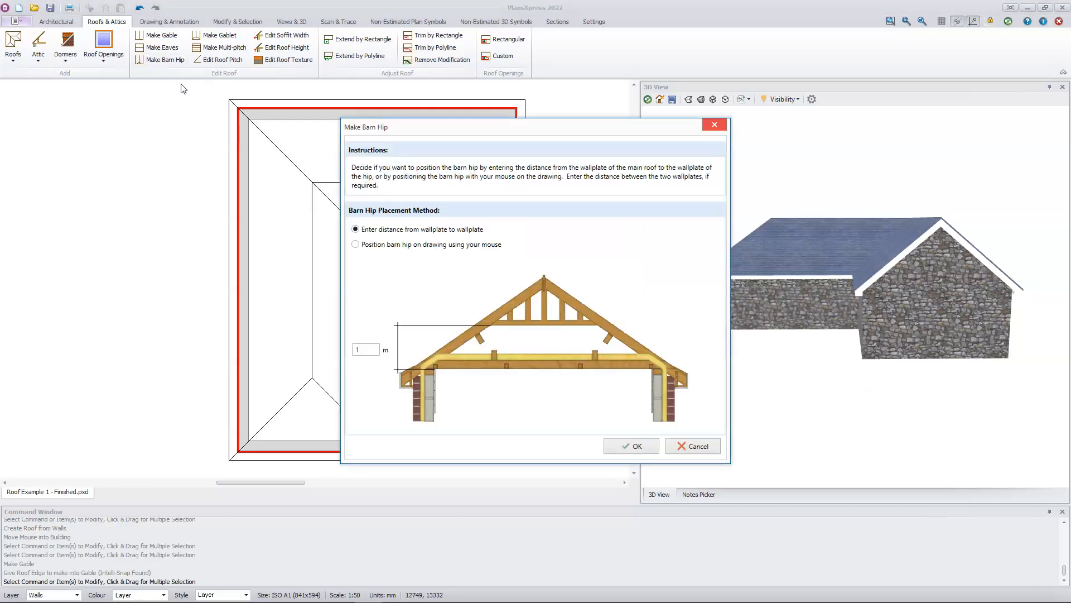
click(636, 446)
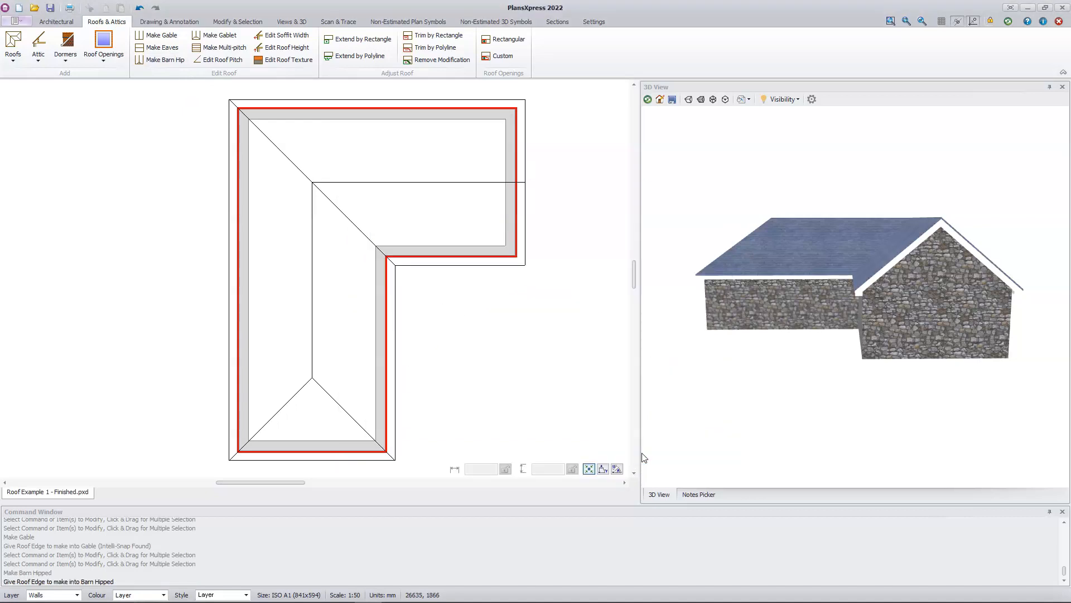
click(321, 452)
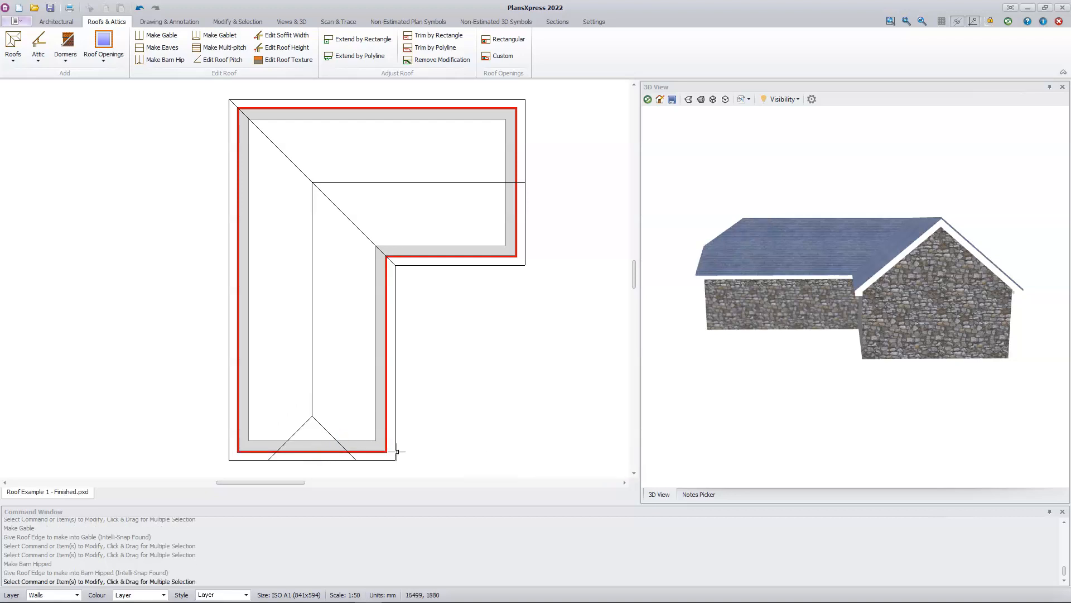
drag(683, 399, 813, 394)
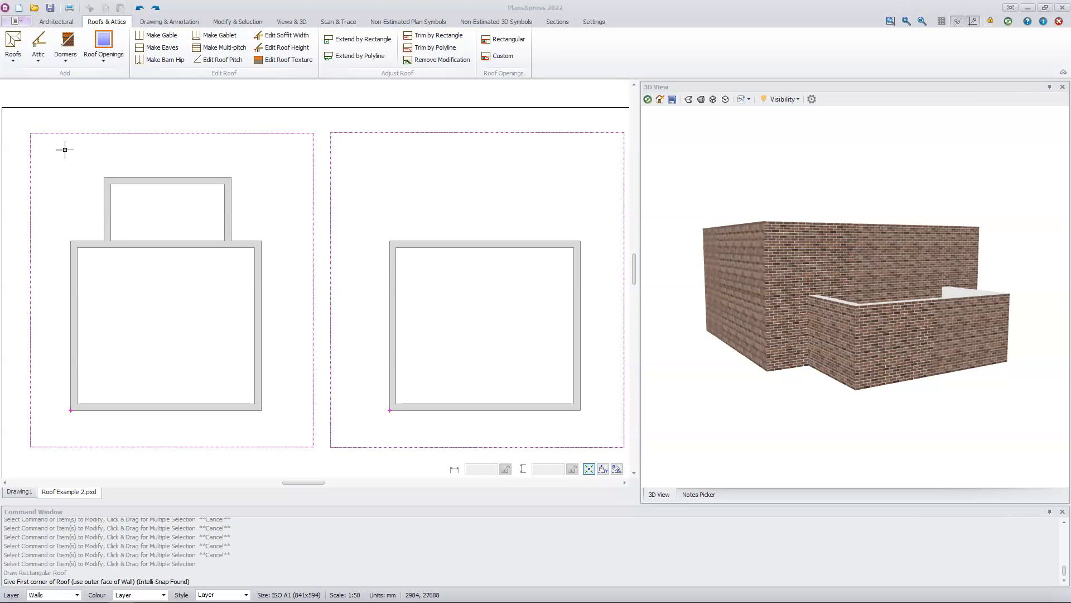
Step: Draw a typical 40-degree tiled cut apex roof with default dimensions over the upper-floor rectangle, with its ridge horizontal in plan and no additional items
click(13, 58)
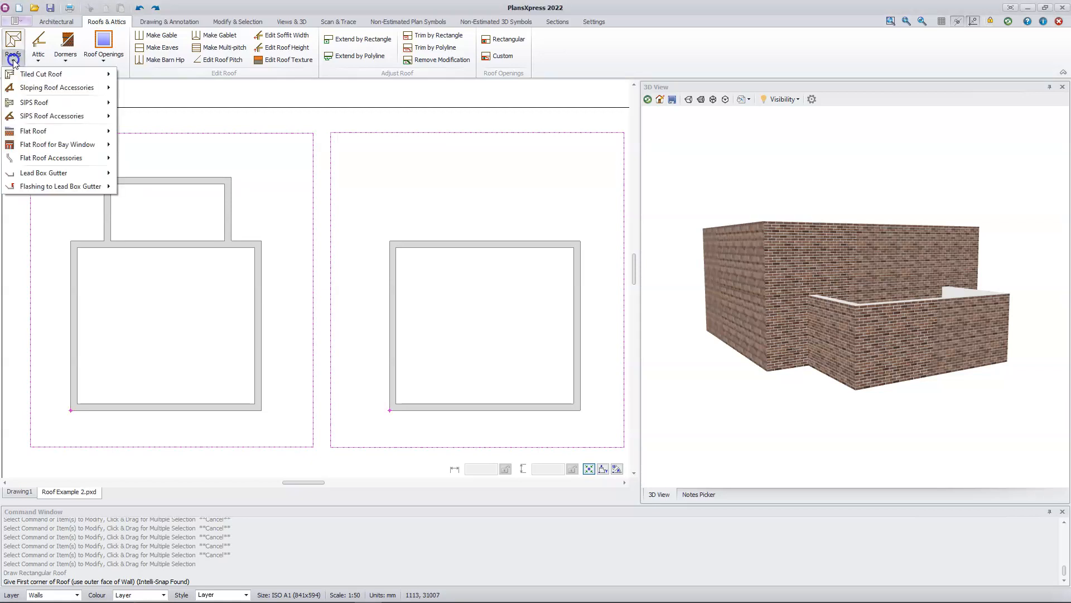
click(72, 75)
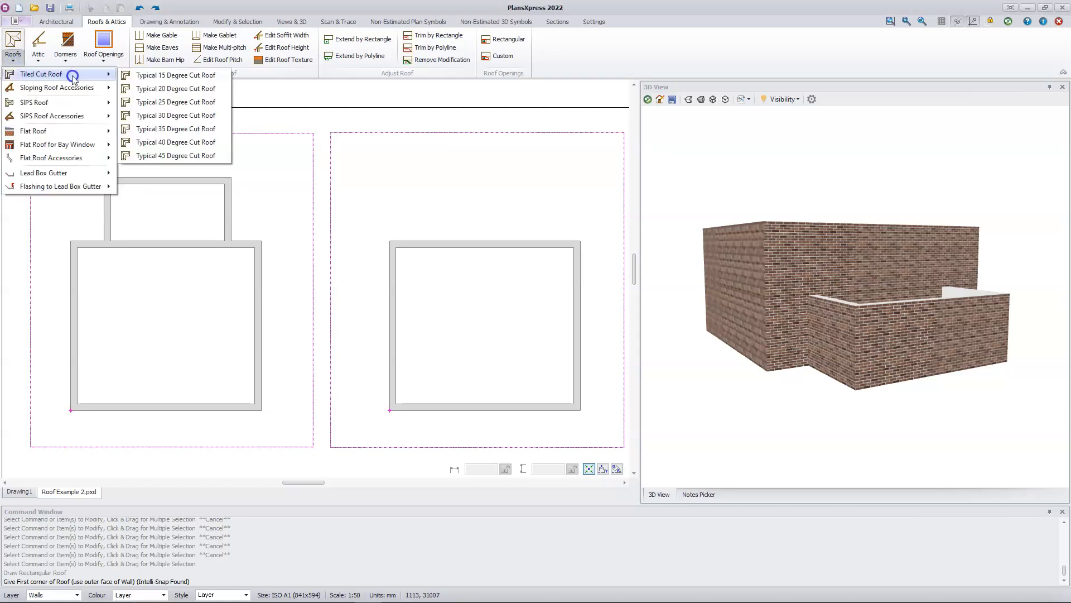
click(177, 143)
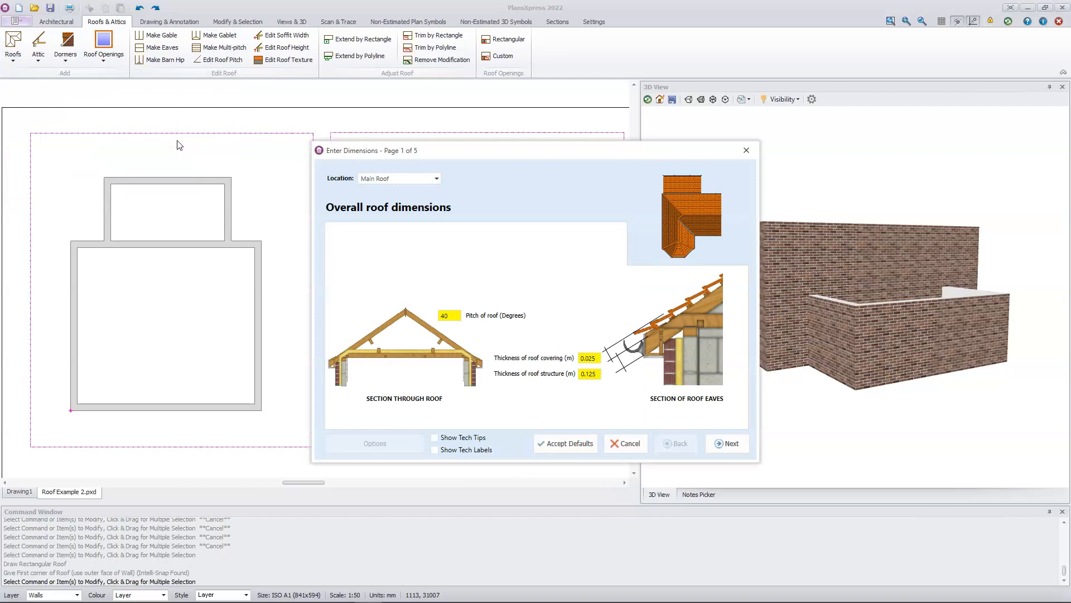
click(577, 445)
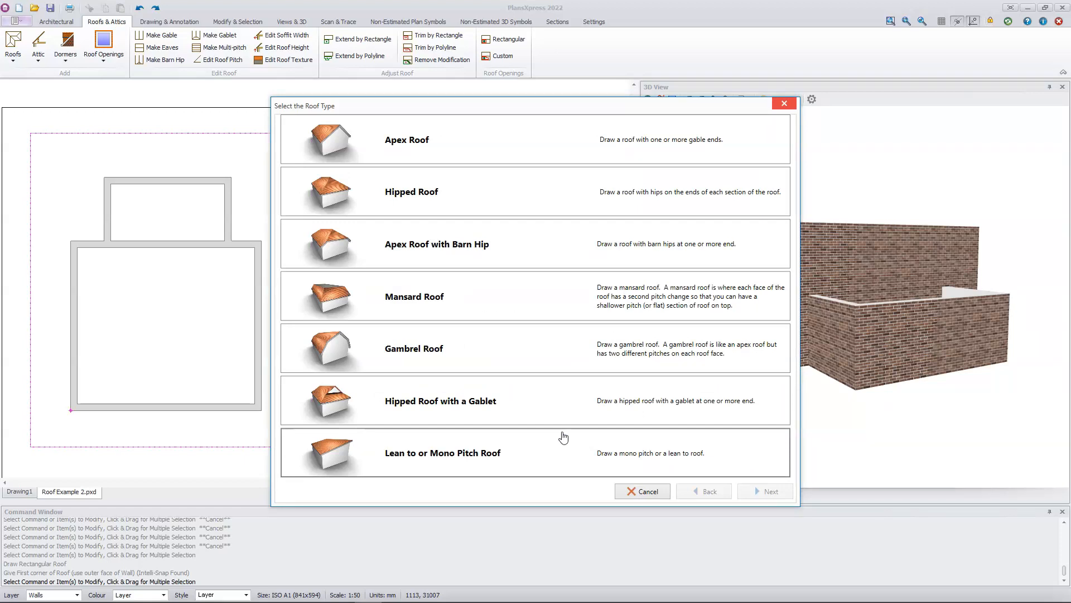
click(466, 150)
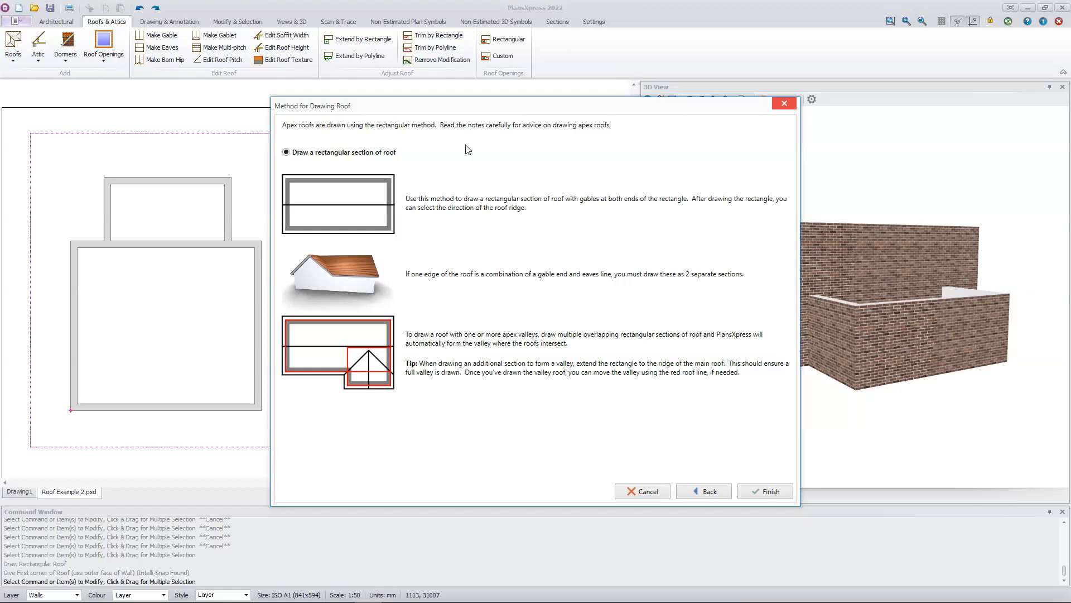
click(771, 491)
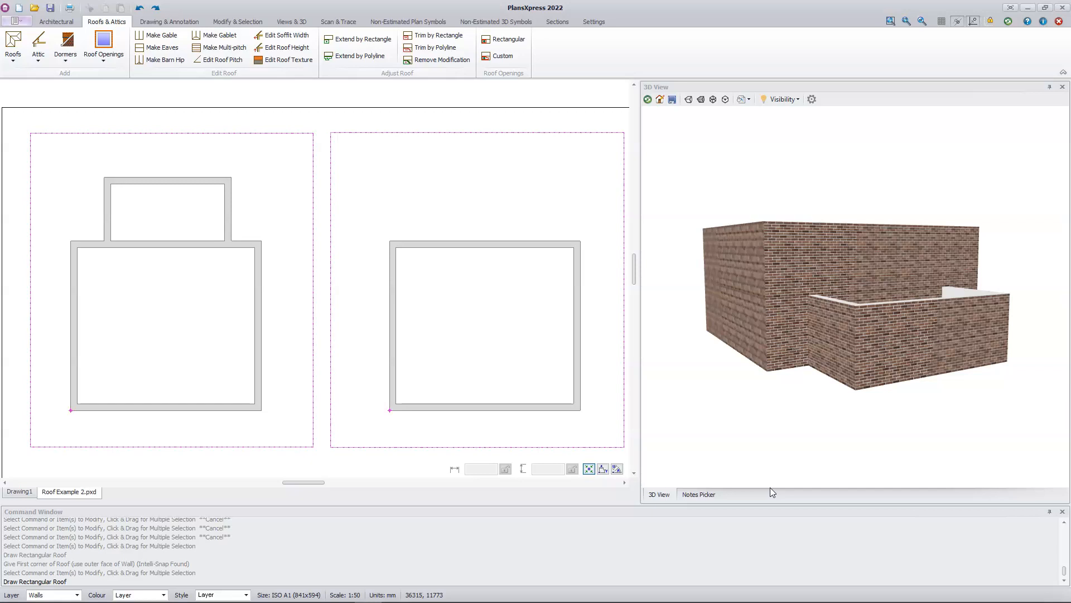
click(389, 411)
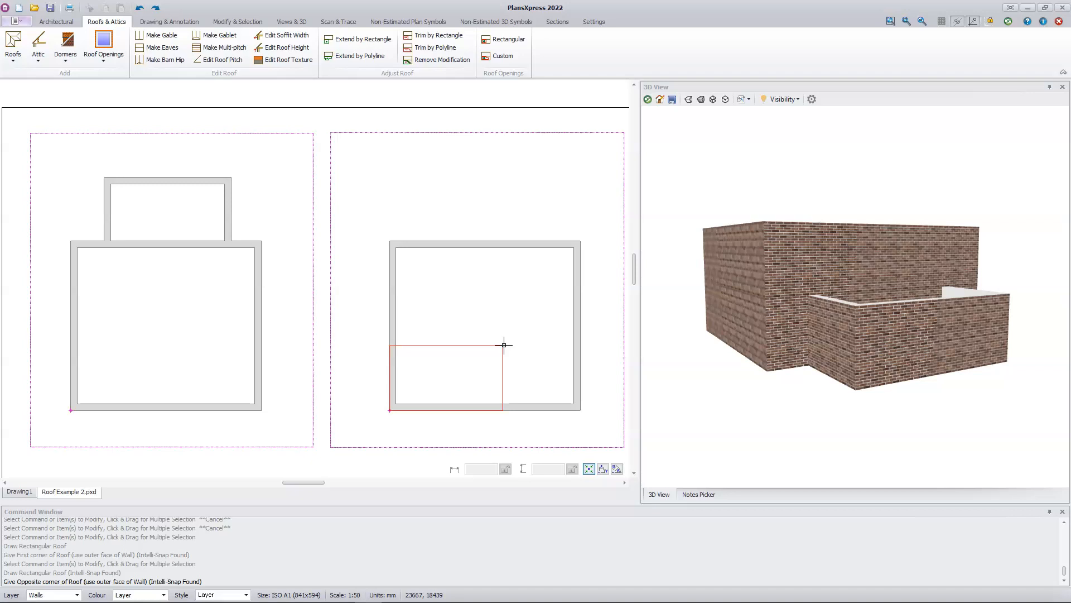
click(579, 241)
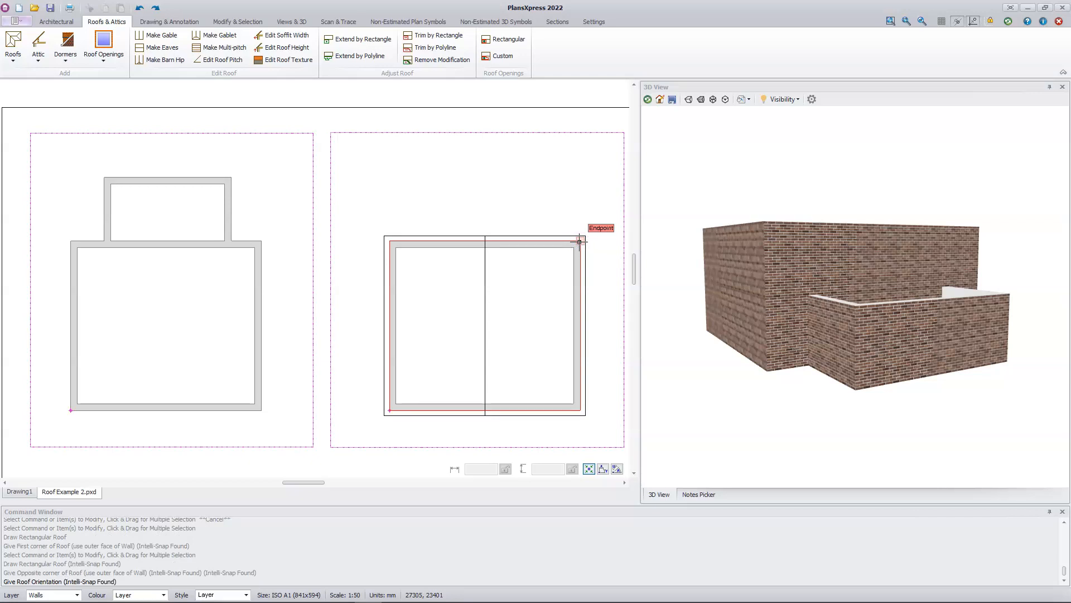
click(543, 292)
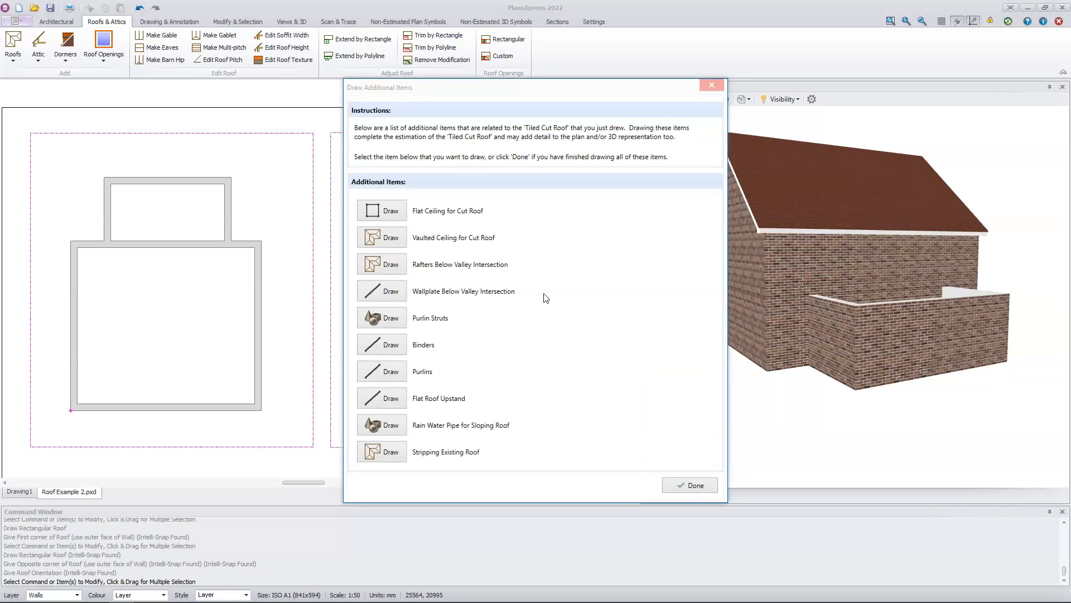
click(683, 485)
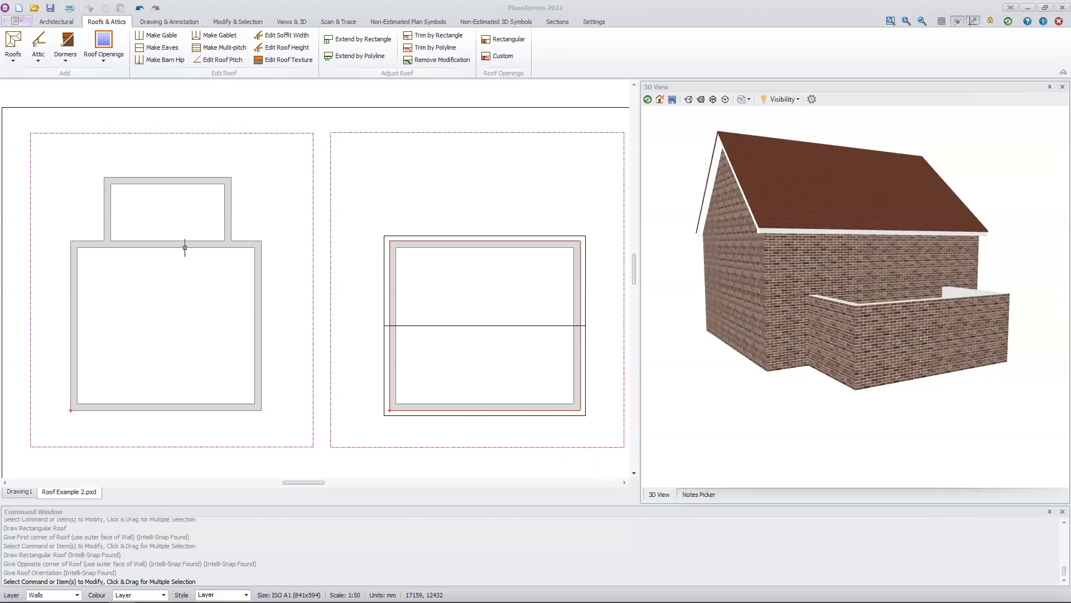
Step: Draw a rectangular lean-to roof over the small ground-floor extension, with the eaves along its outer wall opposite the house and no additional items
click(13, 45)
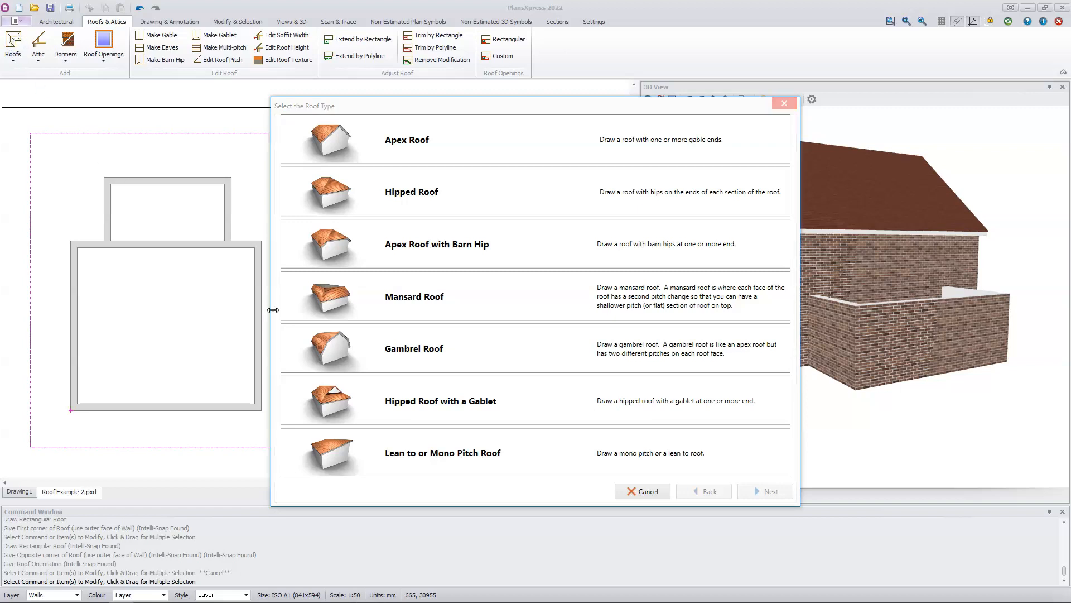
click(502, 459)
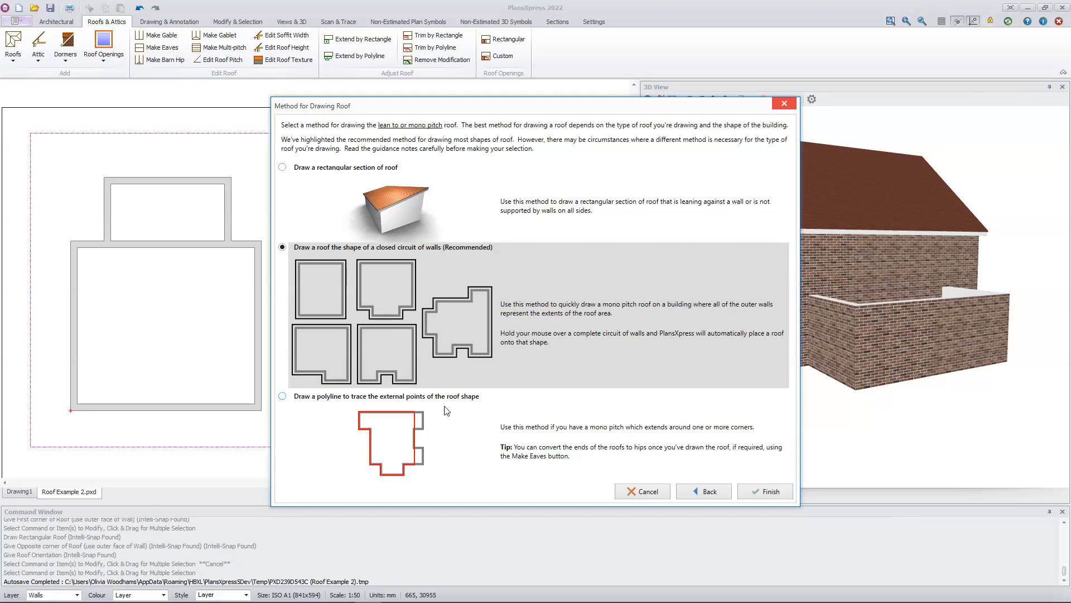
click(388, 206)
click(771, 491)
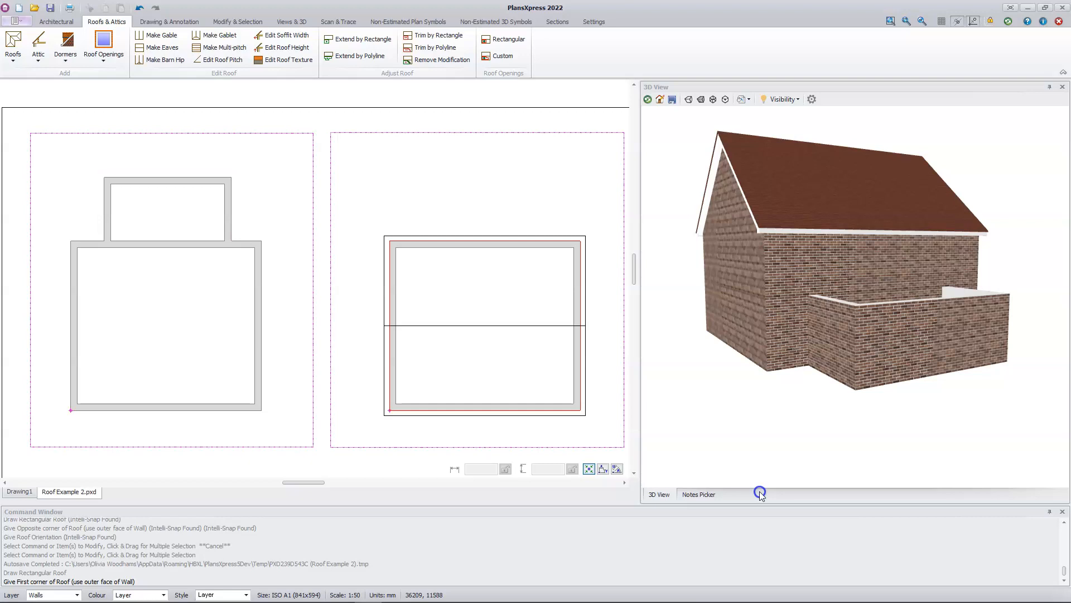
click(102, 175)
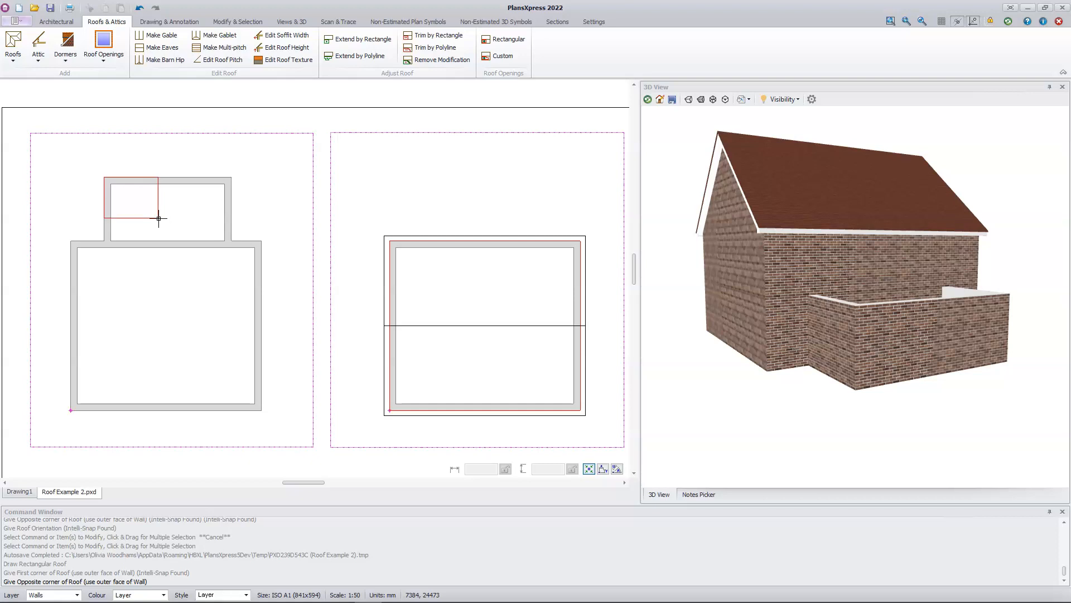
click(231, 242)
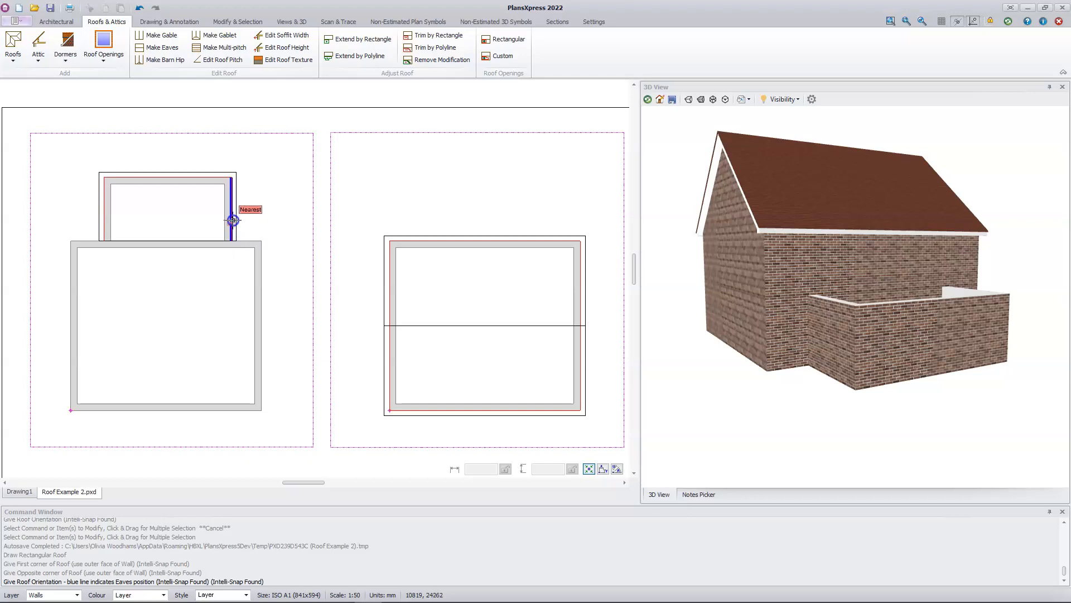
click(178, 180)
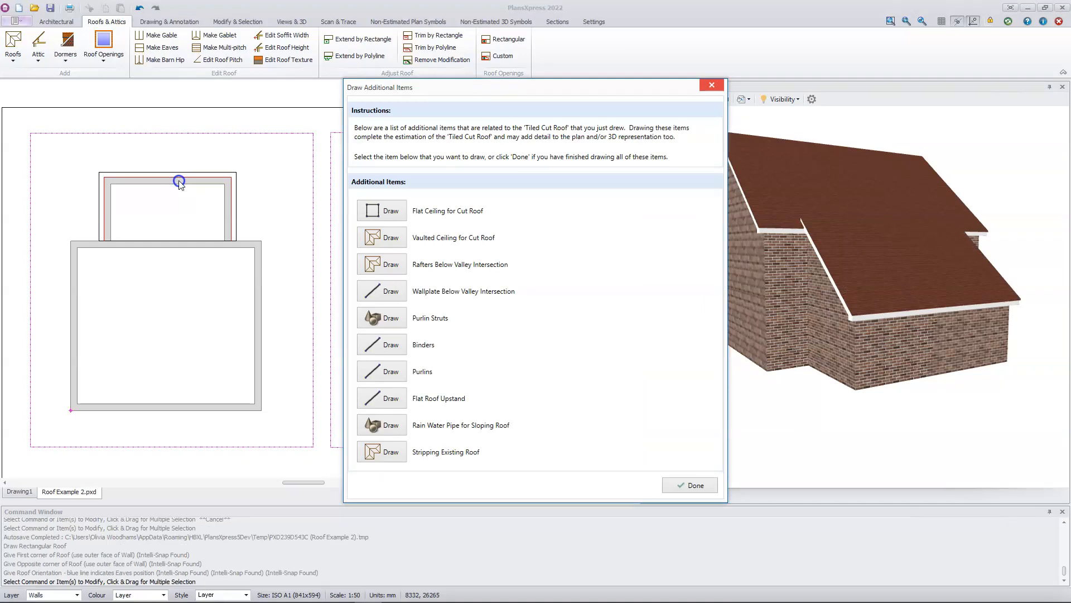
click(692, 485)
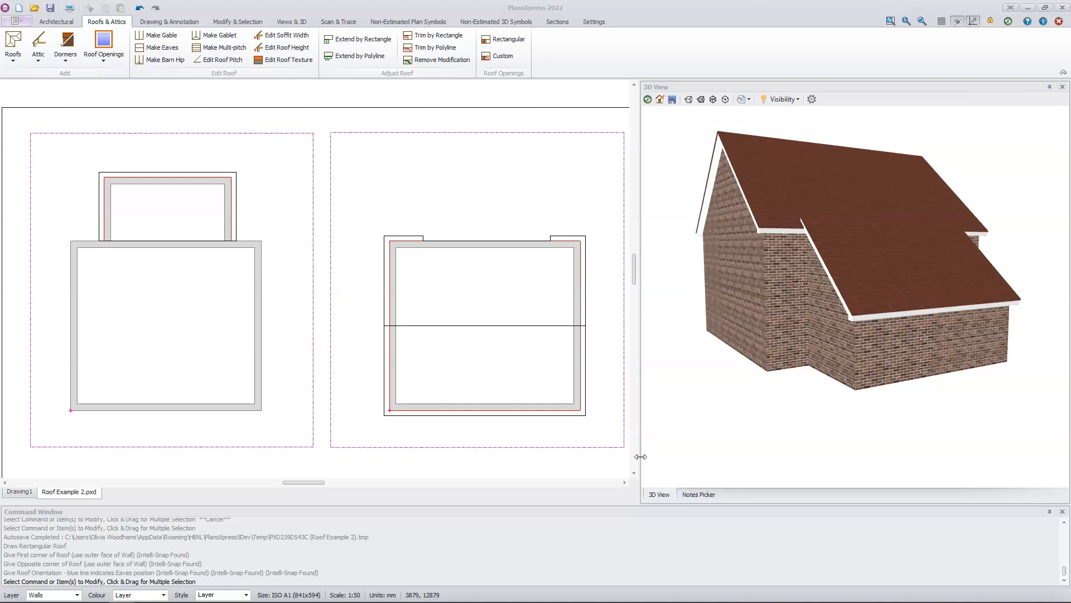
Step: Set the pitch of the entire lean-to roof section over the extension to 12 degrees
click(210, 60)
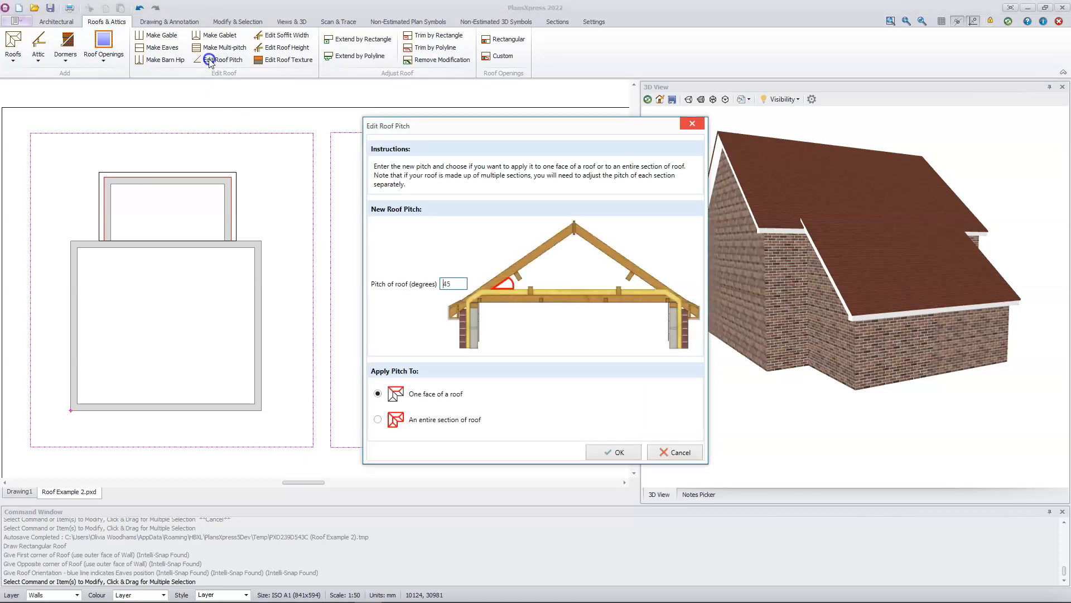
double_click(439, 284)
text(12)
click(488, 424)
click(638, 452)
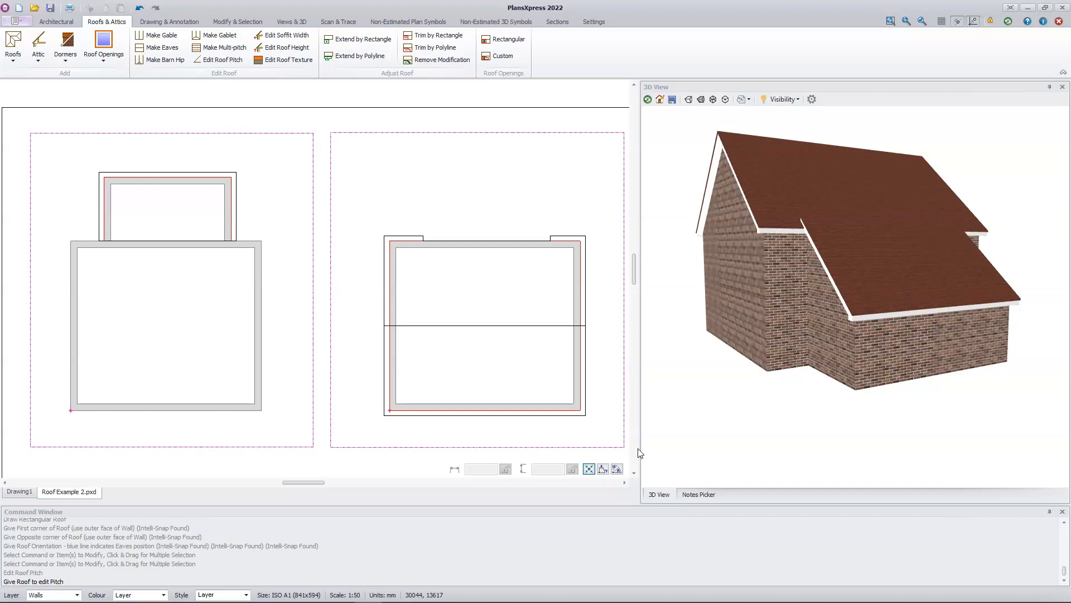
click(169, 178)
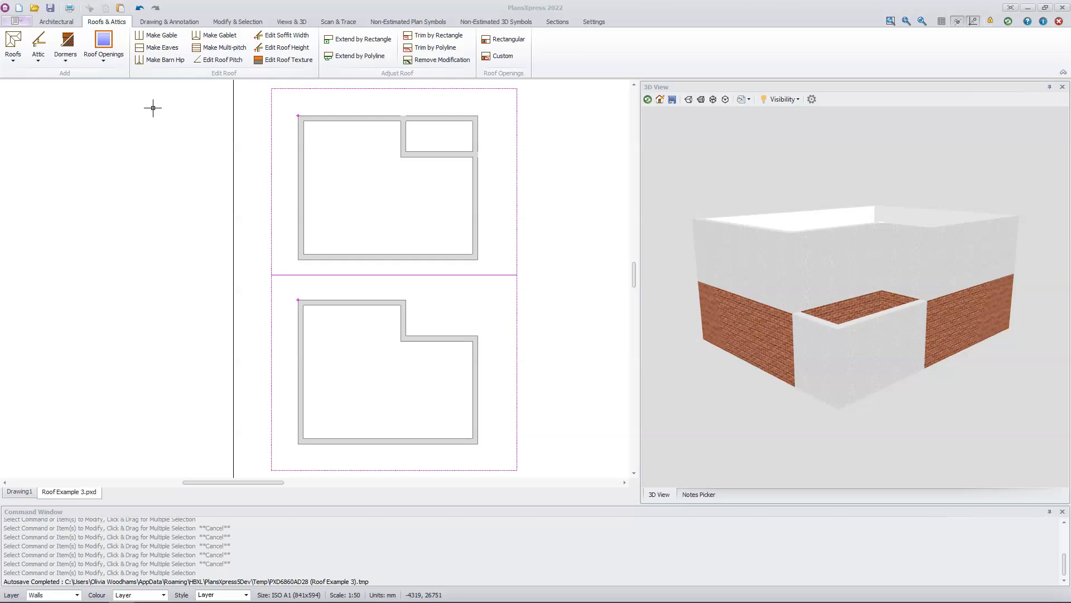
Step: Draw a typical 45-degree tiled cut apex roof with default dimensions over the upper floor's deeper rectangle, its ridge vertical in plan, without additional items
click(12, 60)
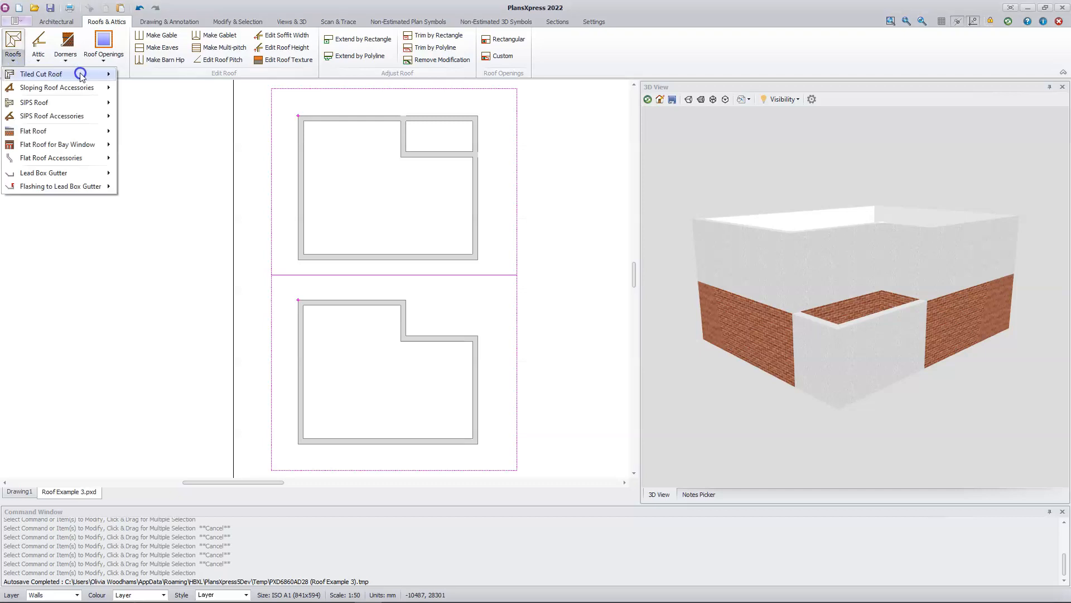
mouse_move(84, 75)
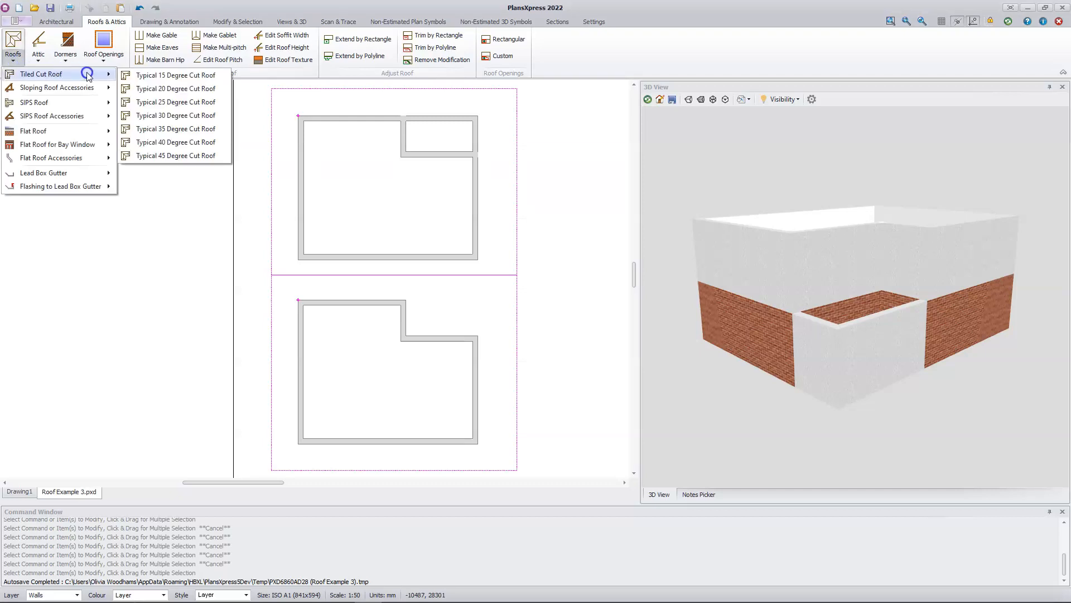
click(172, 157)
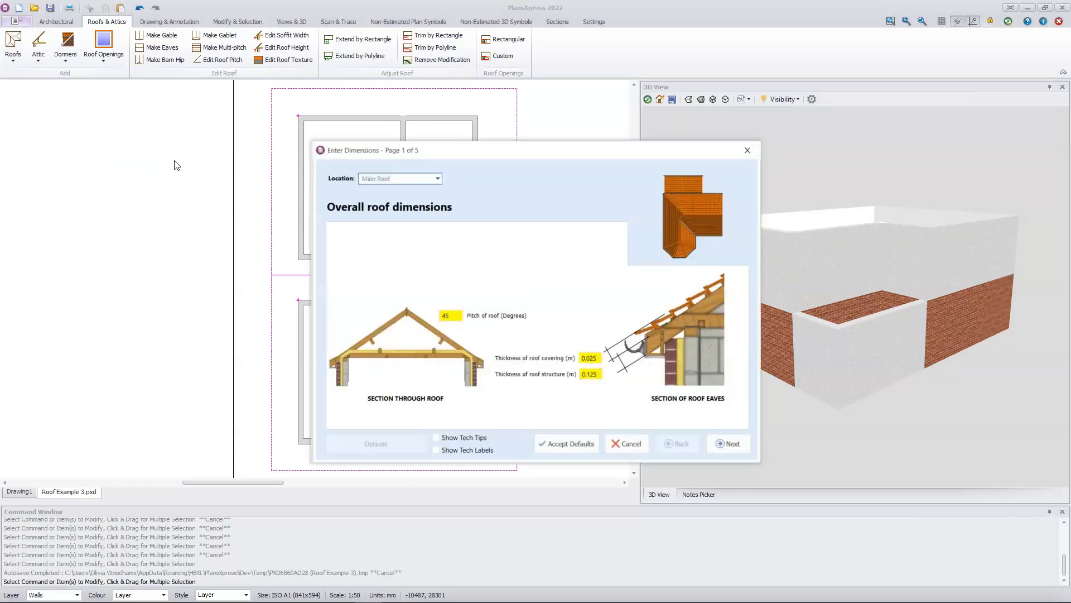
click(575, 444)
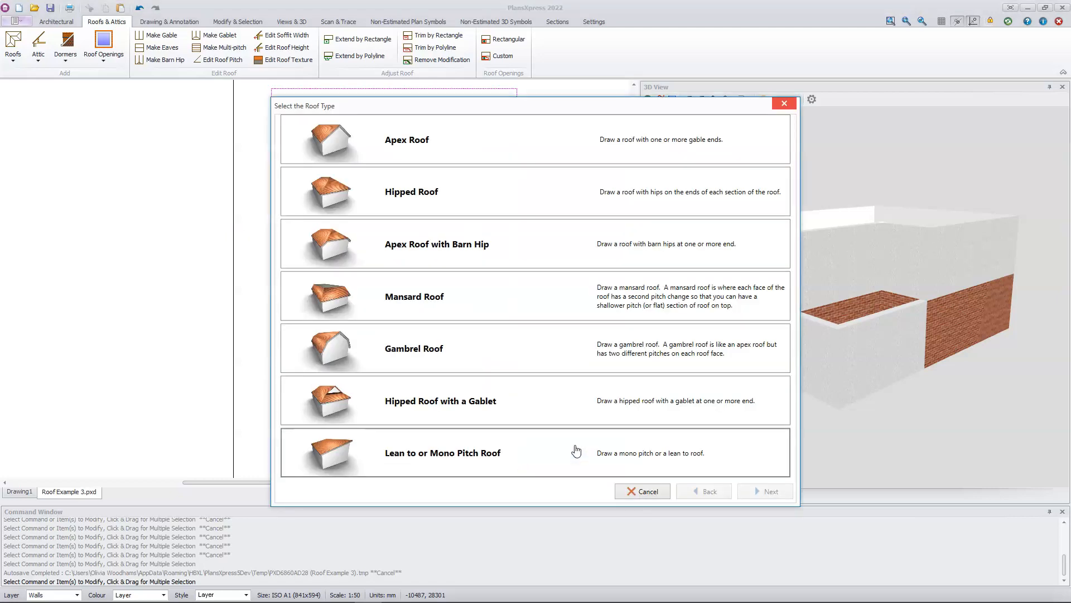
click(486, 152)
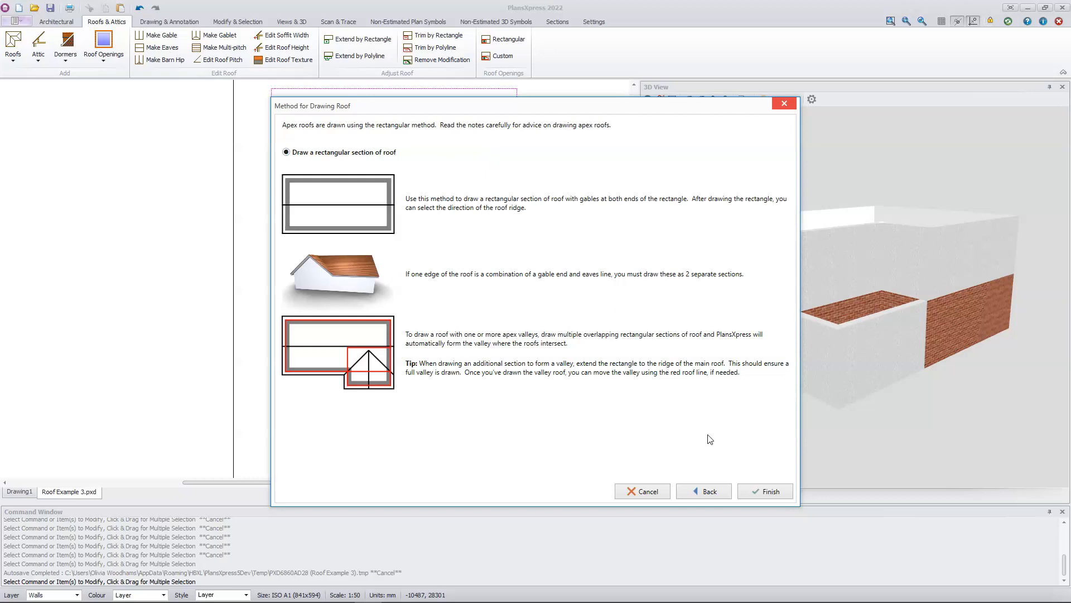
click(760, 492)
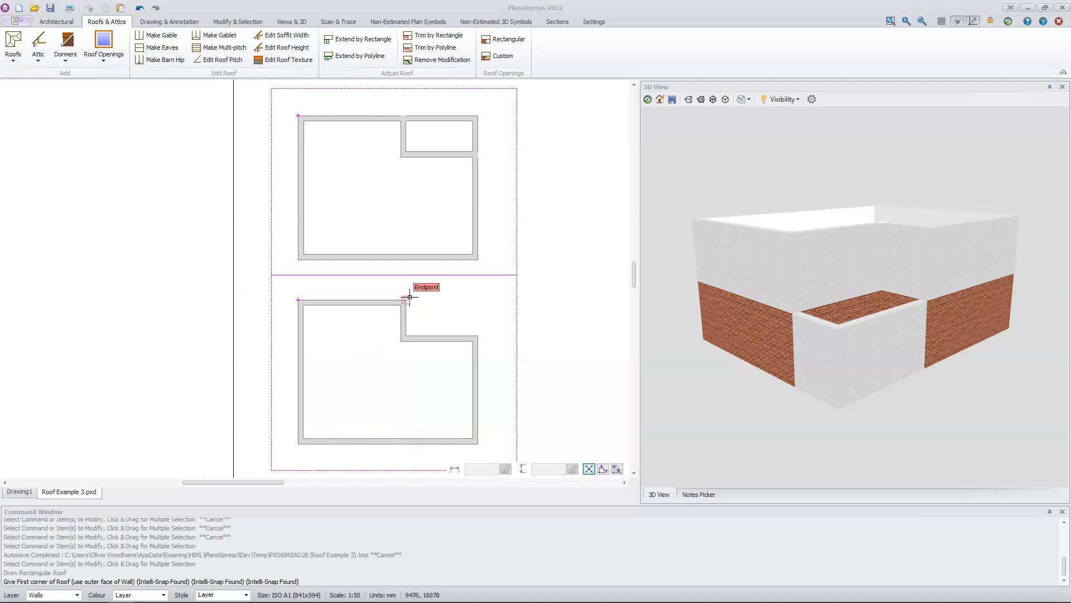
click(297, 449)
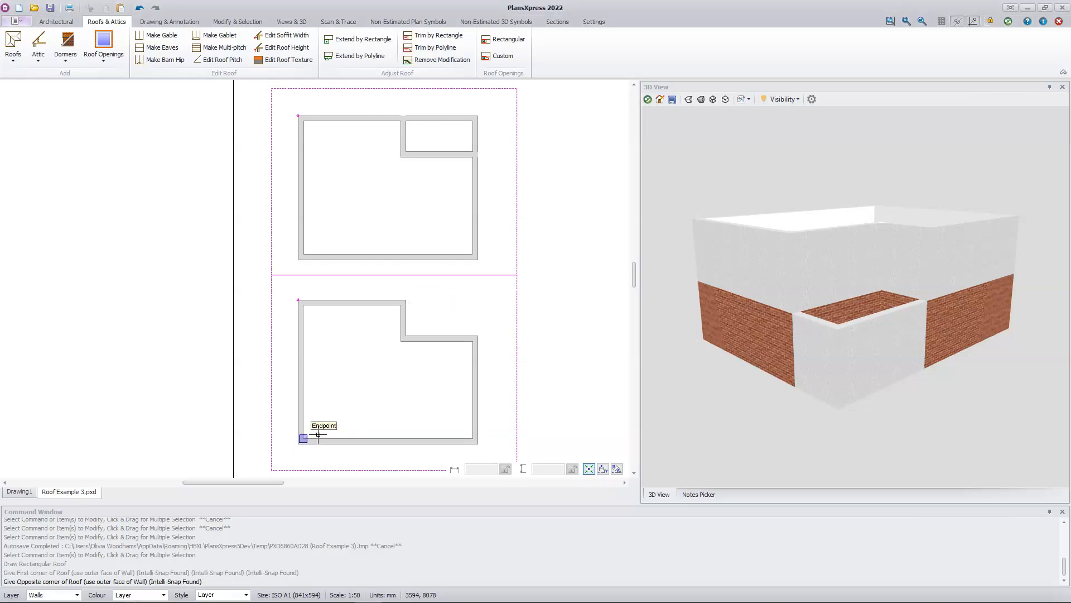
click(406, 300)
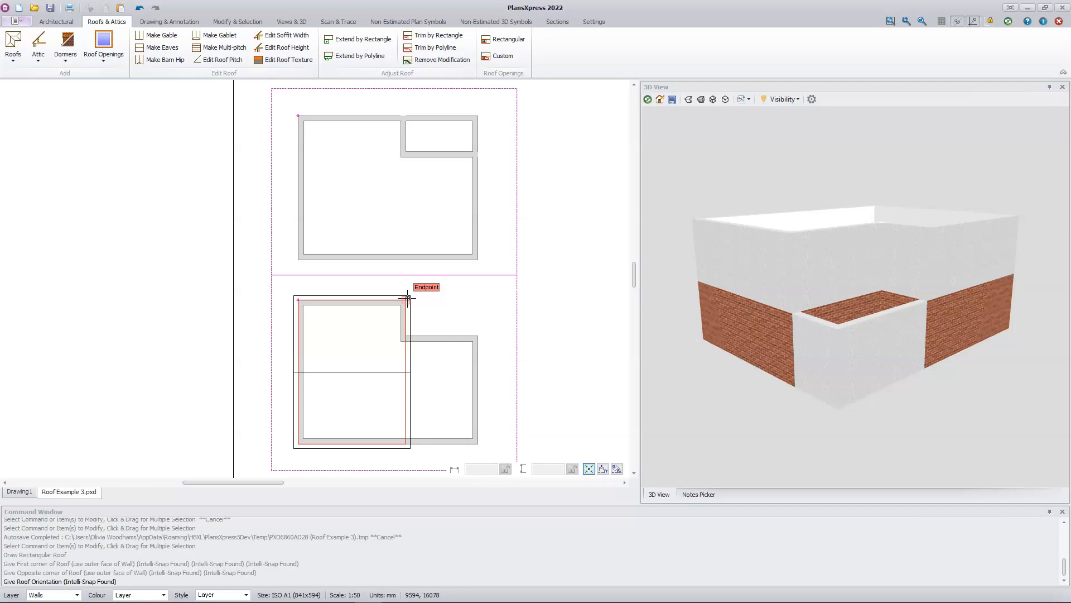
click(369, 335)
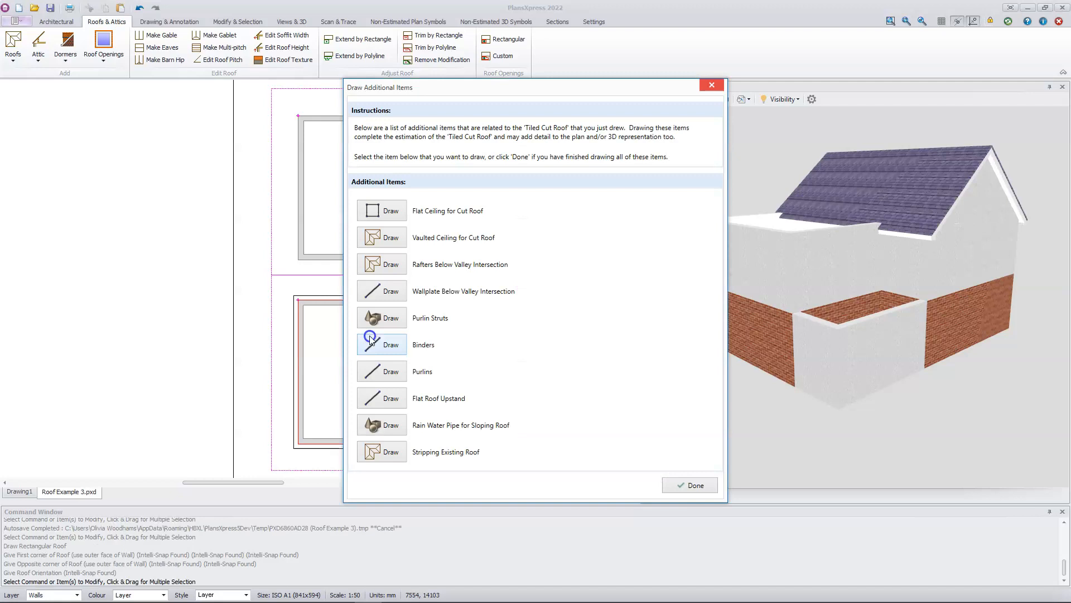
click(680, 486)
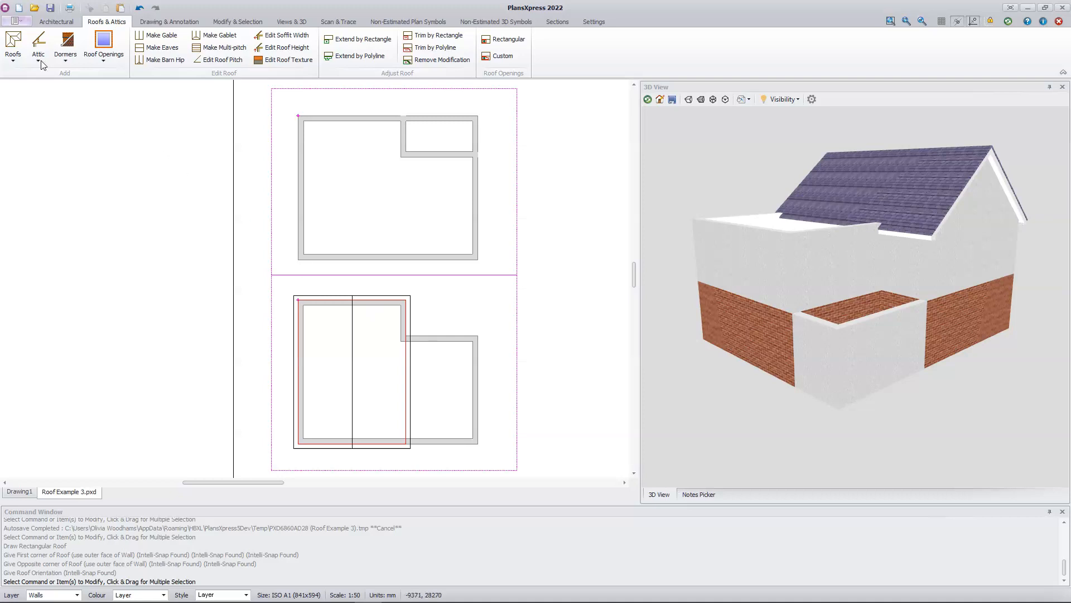
Step: Draw a second apex roof section over the shallower upper-floor wing, extended to the main ridge, with its ridge horizontal in plan and no additional items
click(18, 46)
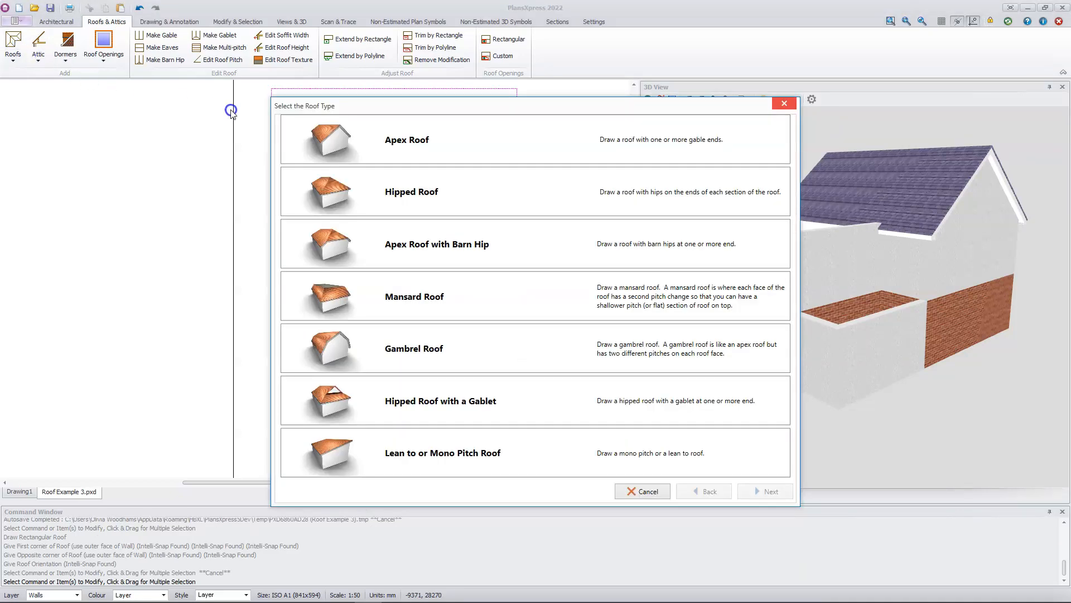
click(465, 136)
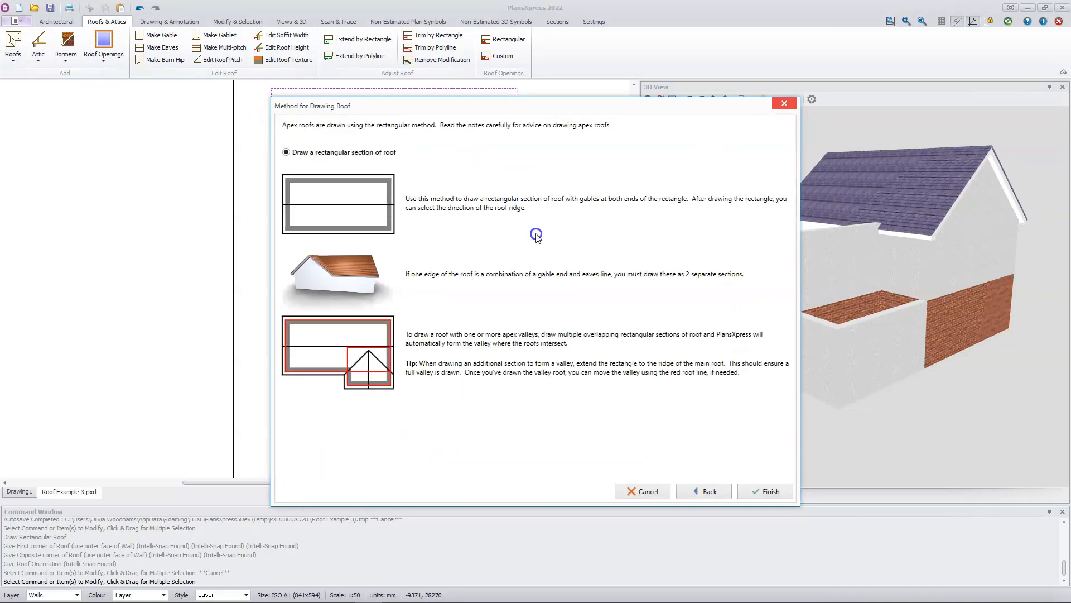
click(754, 494)
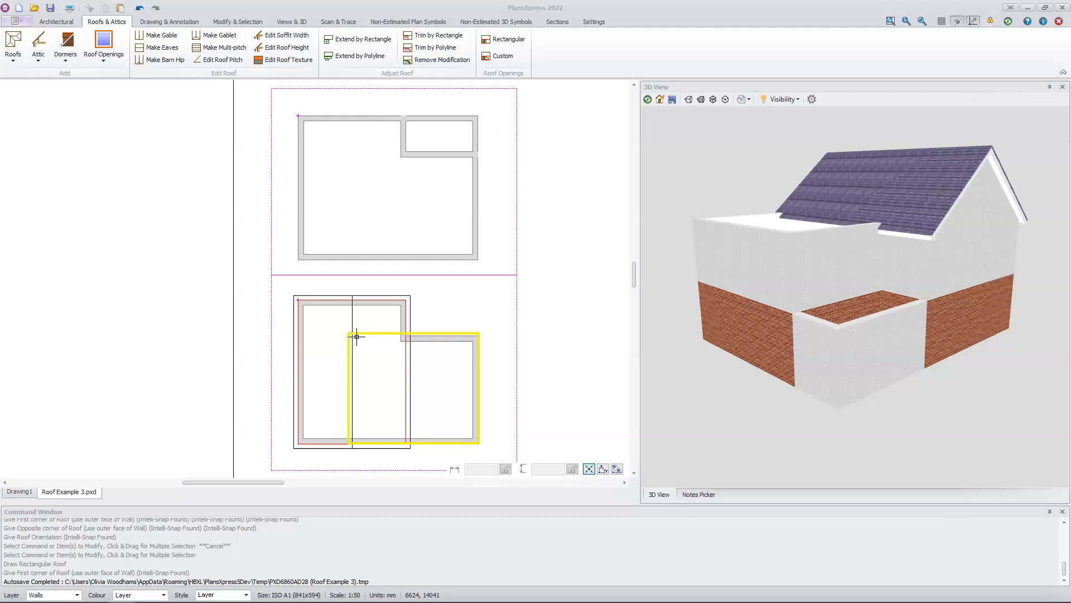
click(477, 337)
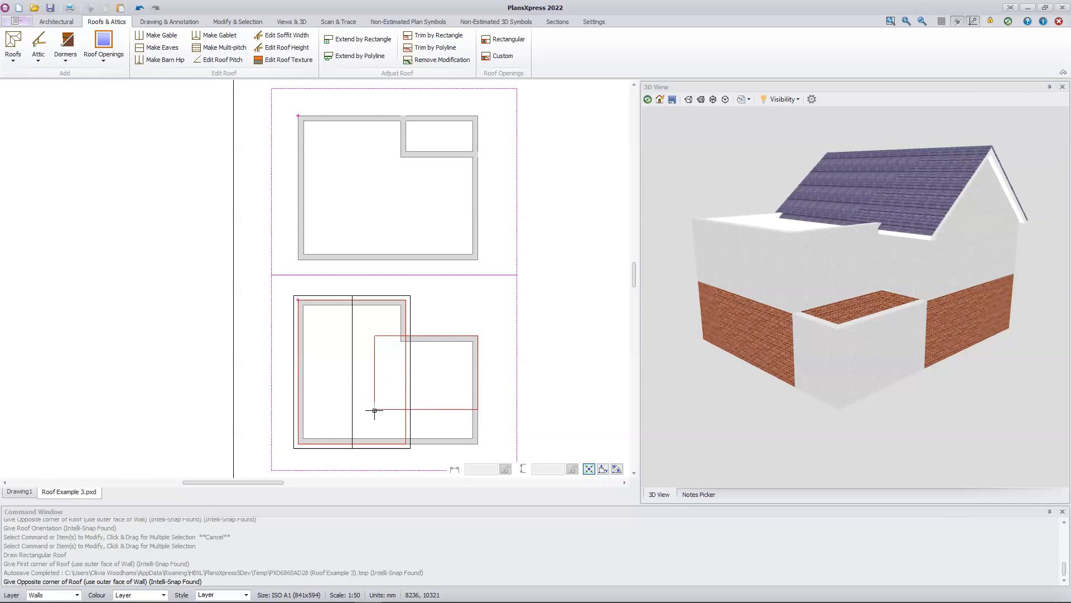
click(350, 445)
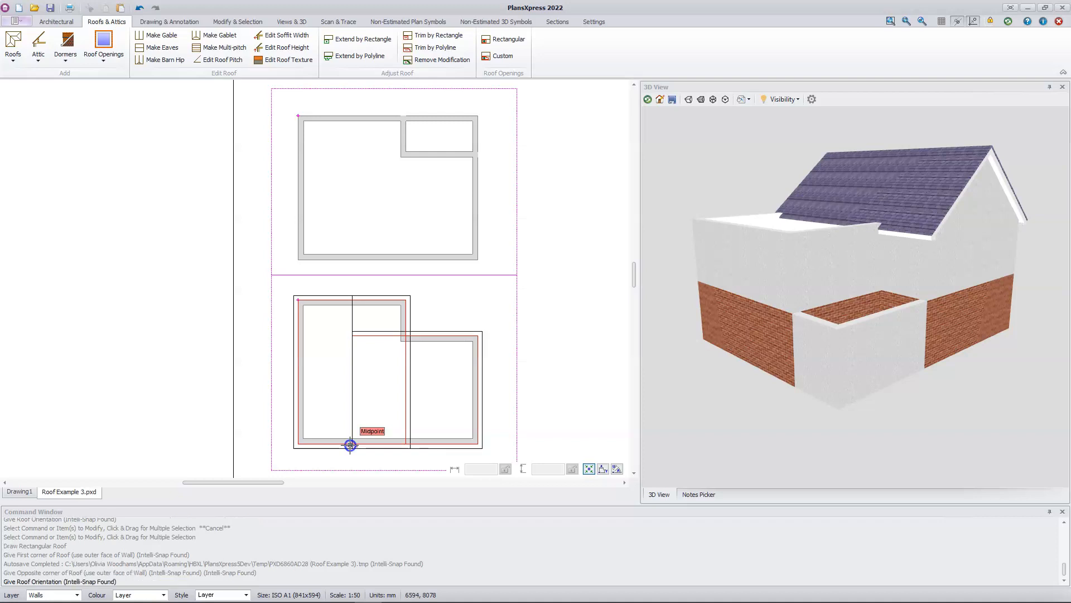
click(449, 391)
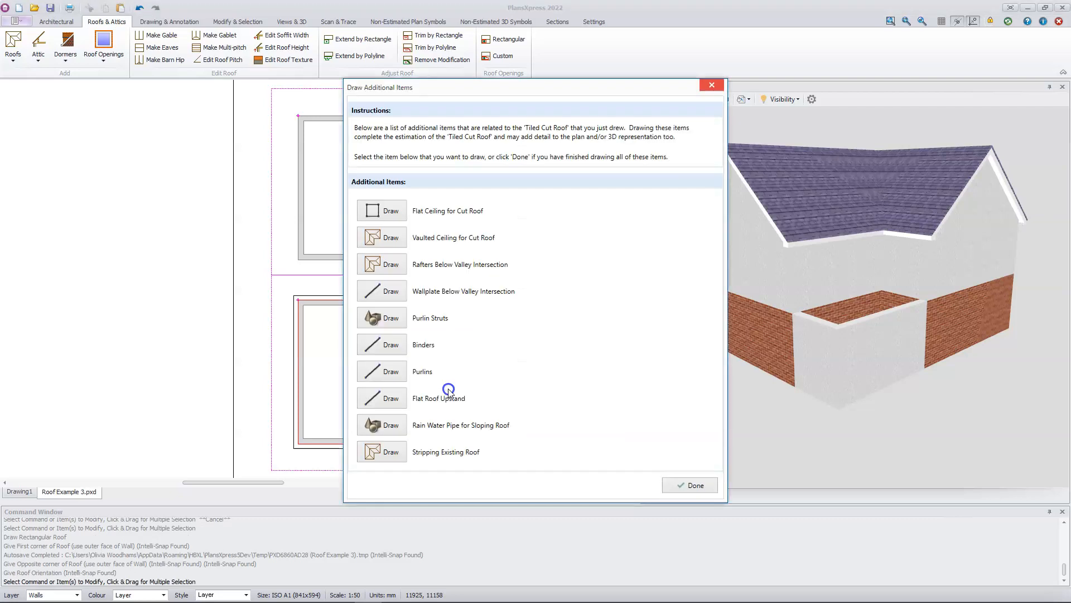
click(694, 484)
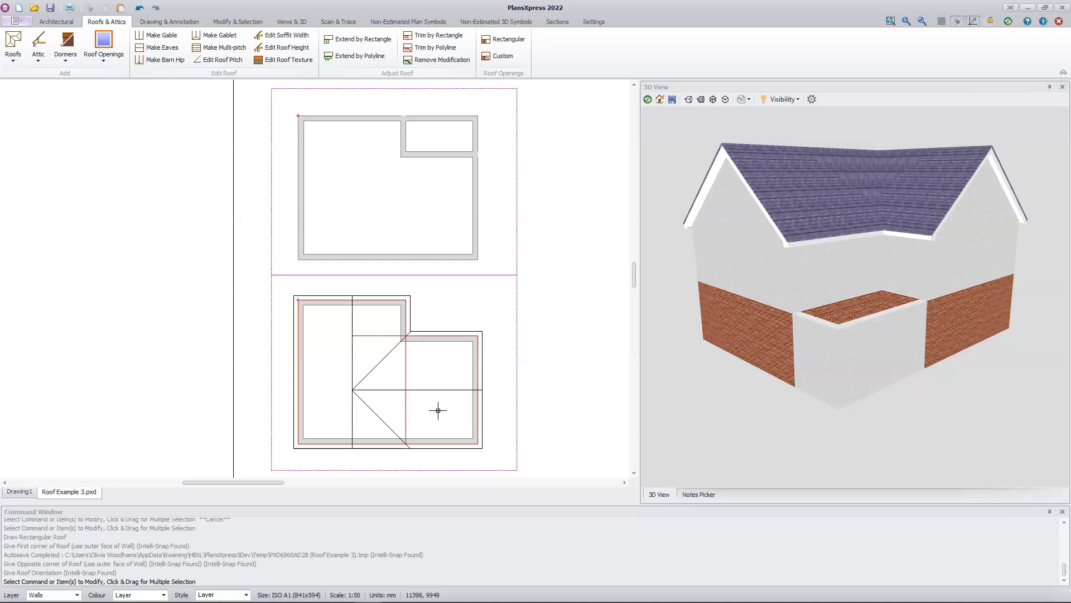
Step: Stretch the wing roof's inner edge away from the main ridge and back onto it, and clear the selection
click(399, 388)
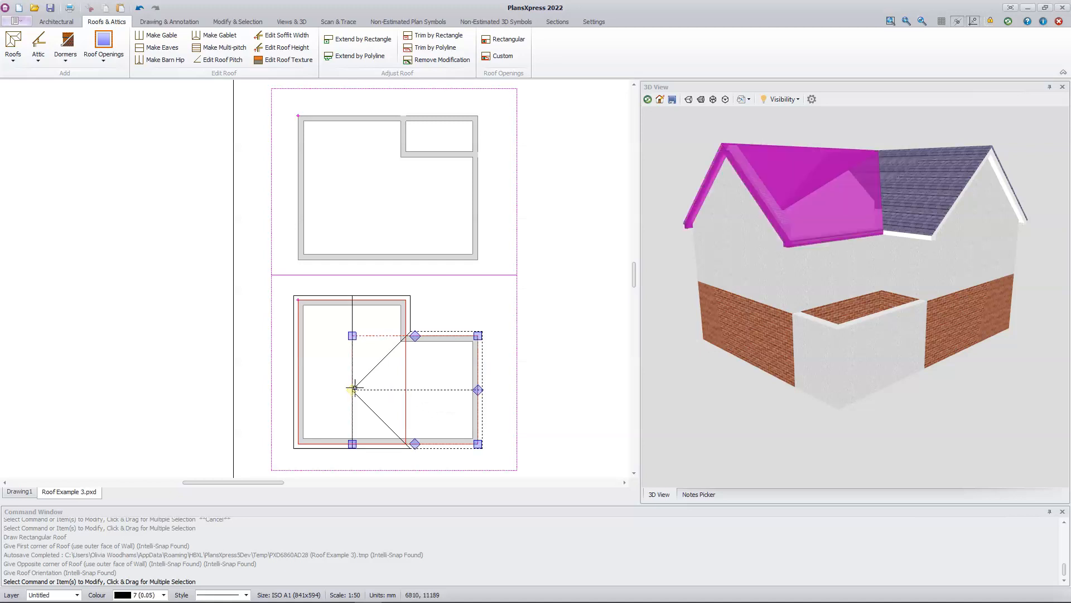
click(353, 389)
click(384, 389)
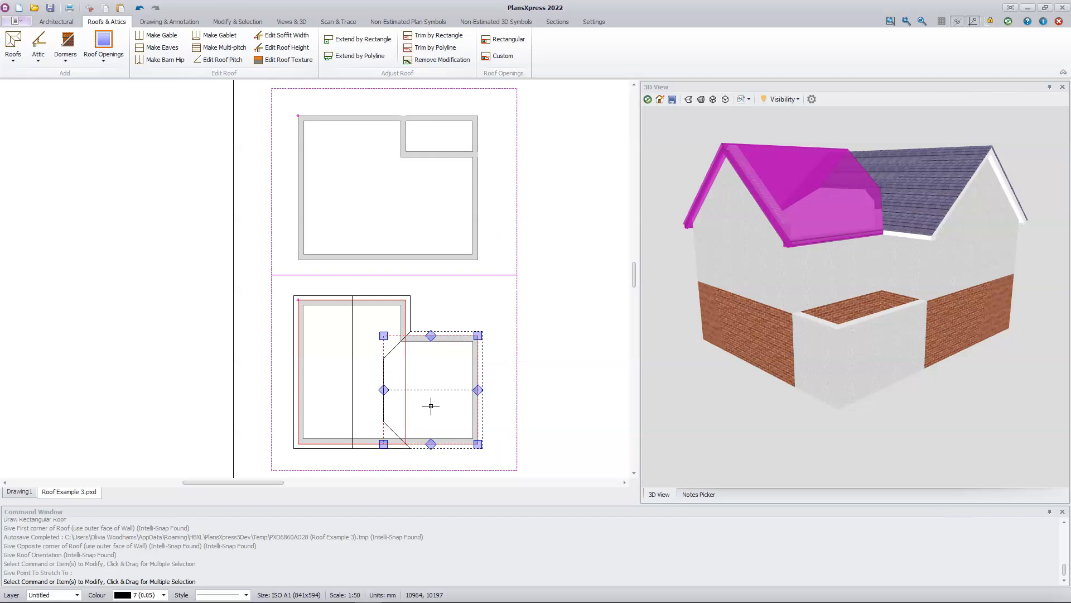
click(384, 389)
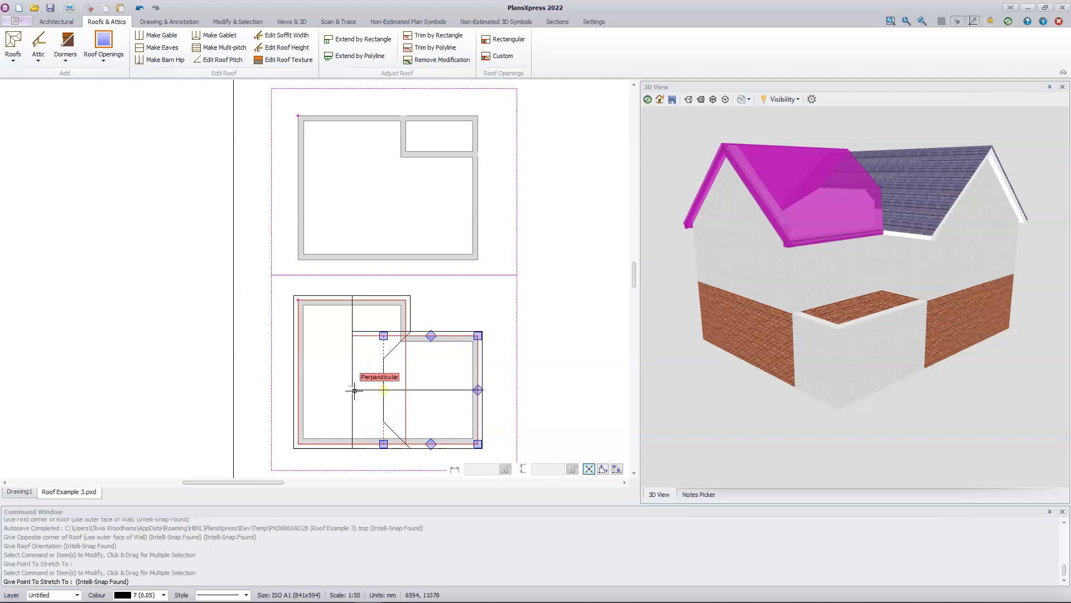
click(354, 390)
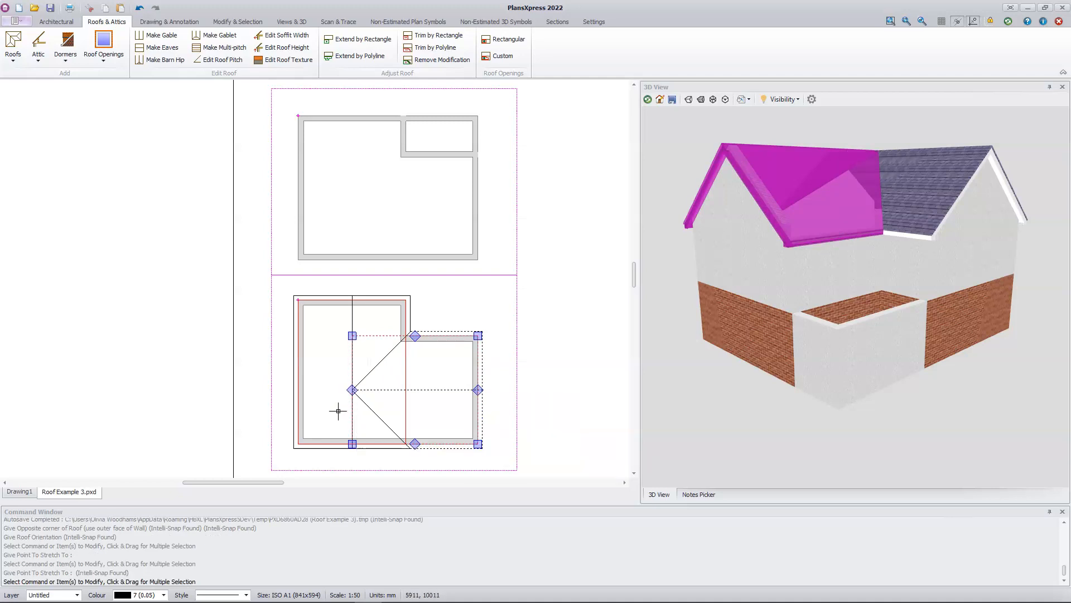
key(Escape)
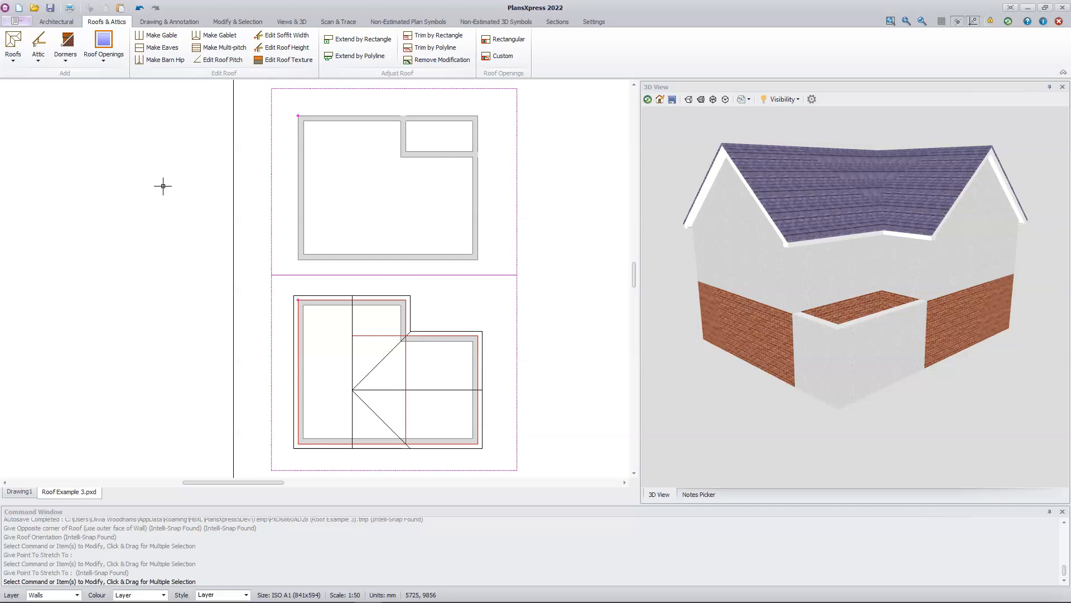
Step: Configure a typical 20-degree tiled cut roof with default dimensions as a lean-to or mono pitch roof, using the rectangular section method
click(13, 60)
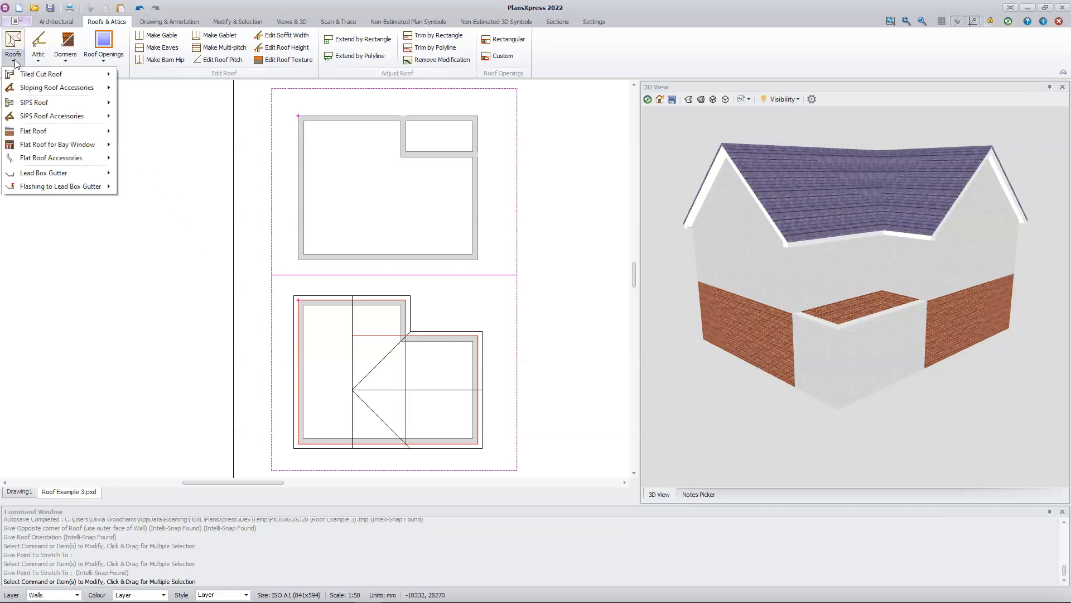
mouse_move(45, 74)
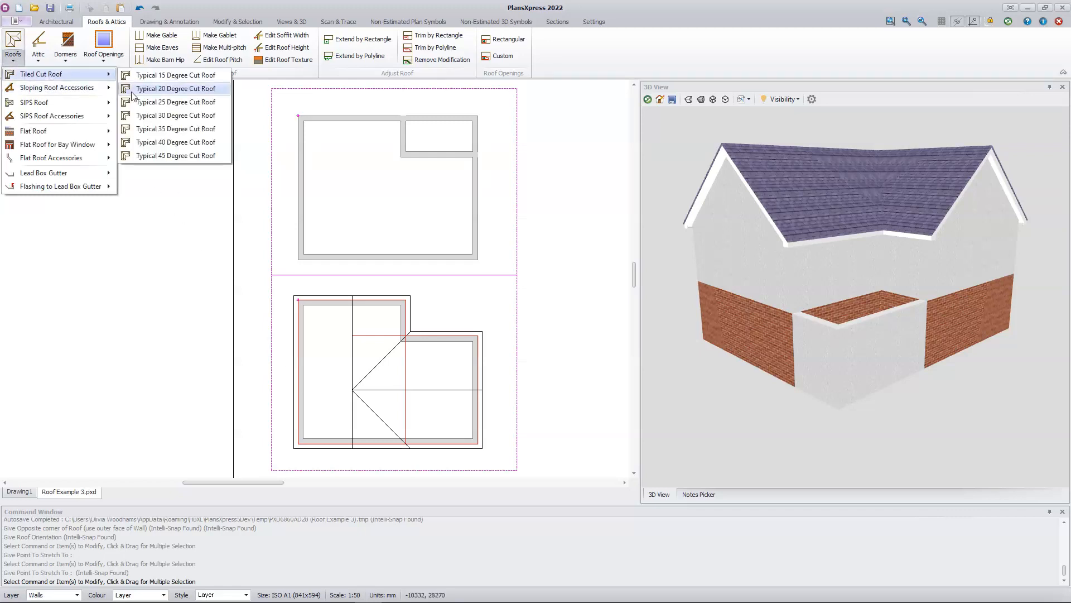
click(176, 91)
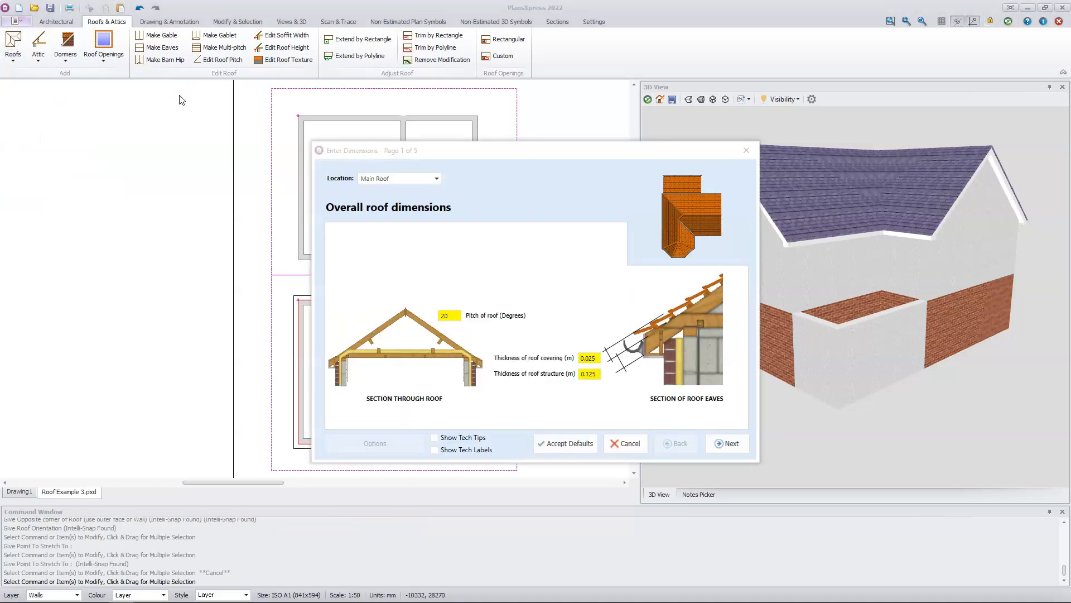
click(564, 444)
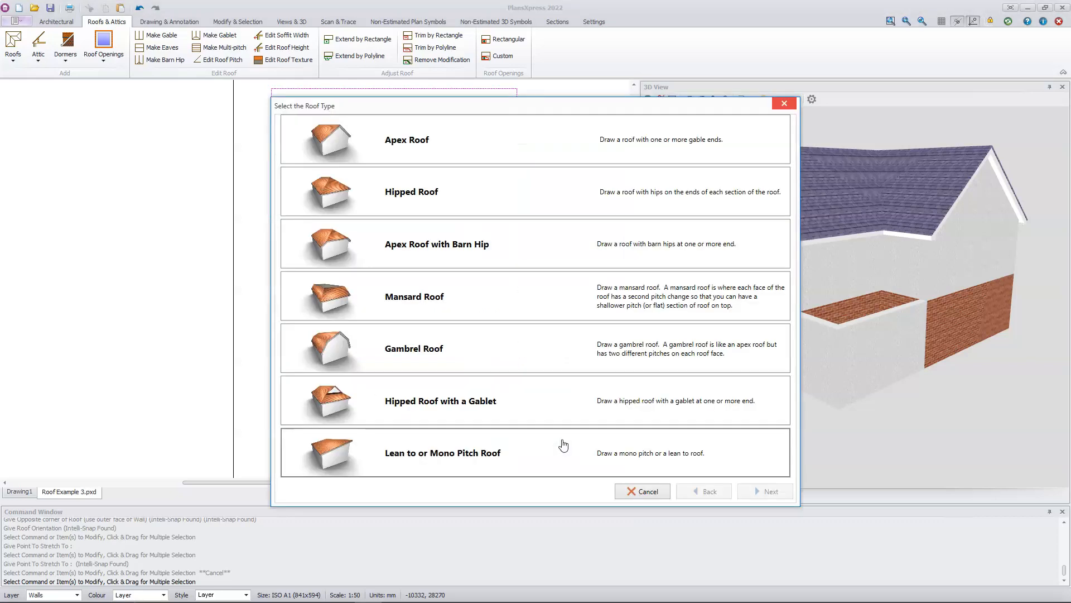
click(485, 462)
click(485, 462)
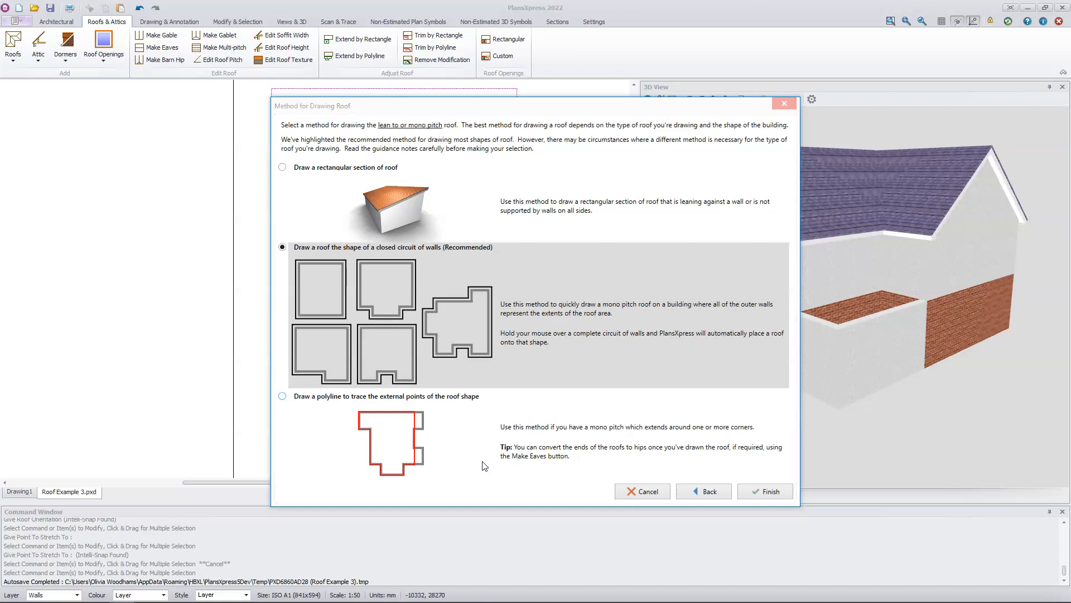
click(445, 228)
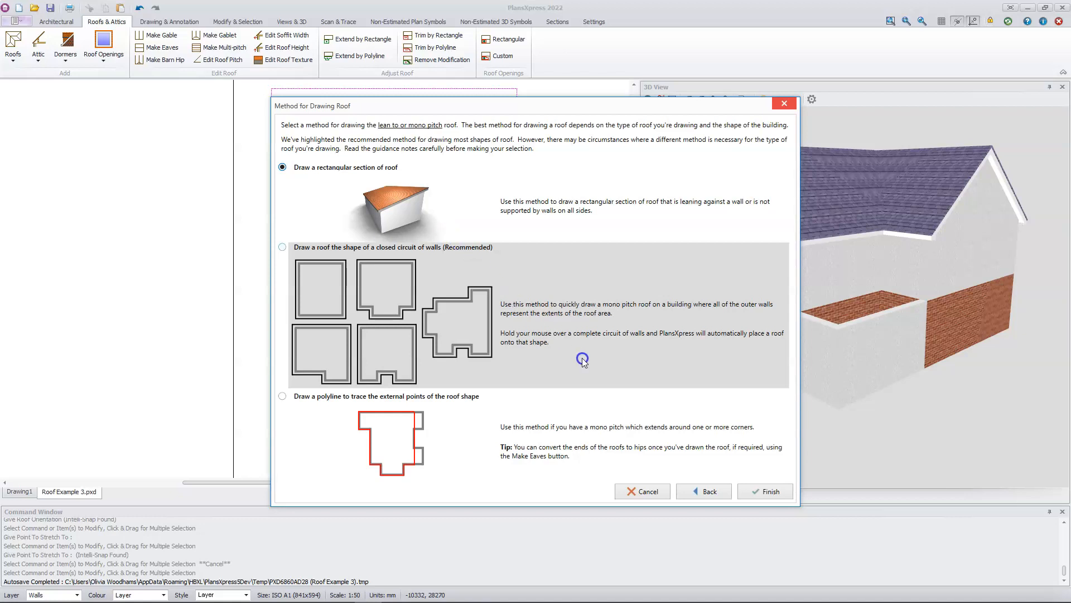
click(768, 492)
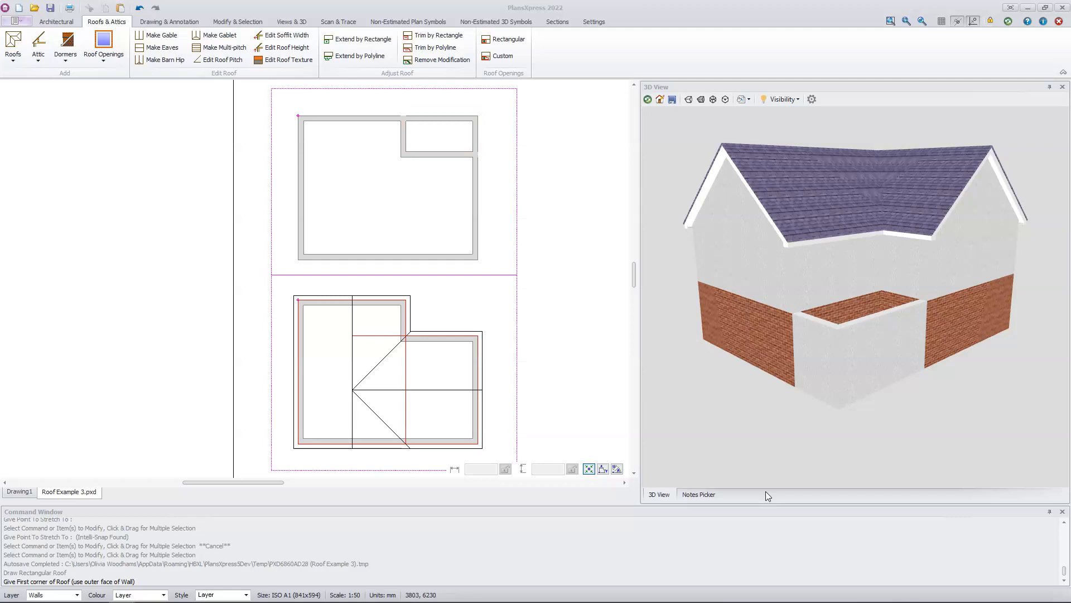
Step: Draw the lean-to over the ground-floor corner recess with eaves along its outer horizontal wall and no additional items, and convert its exposed side edge to eaves
scroll(393, 102, up, 2)
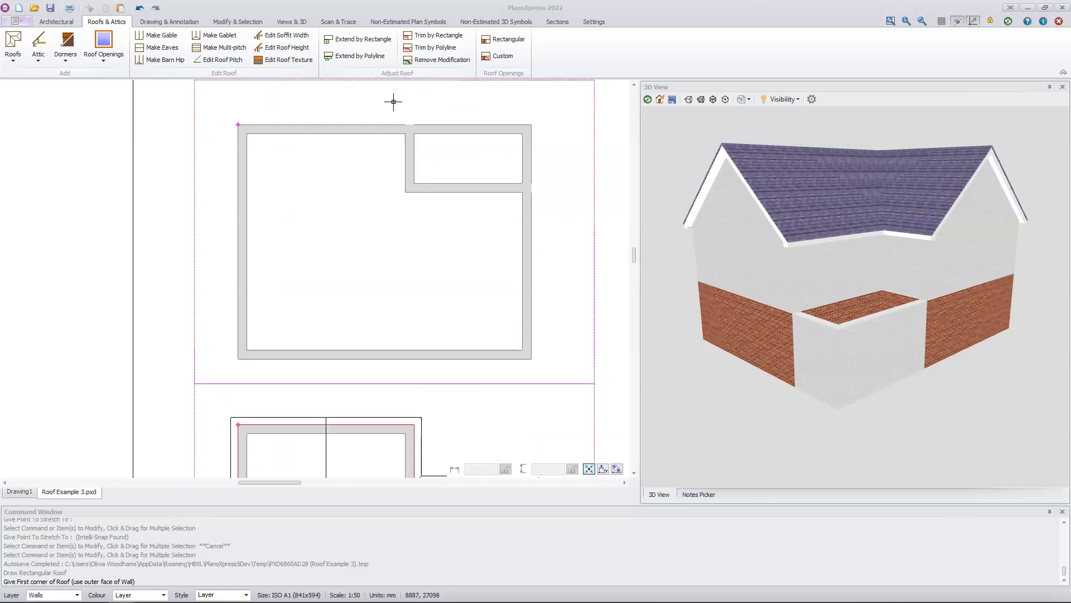
scroll(393, 101, up, 2)
middle_drag(394, 102, 327, 132)
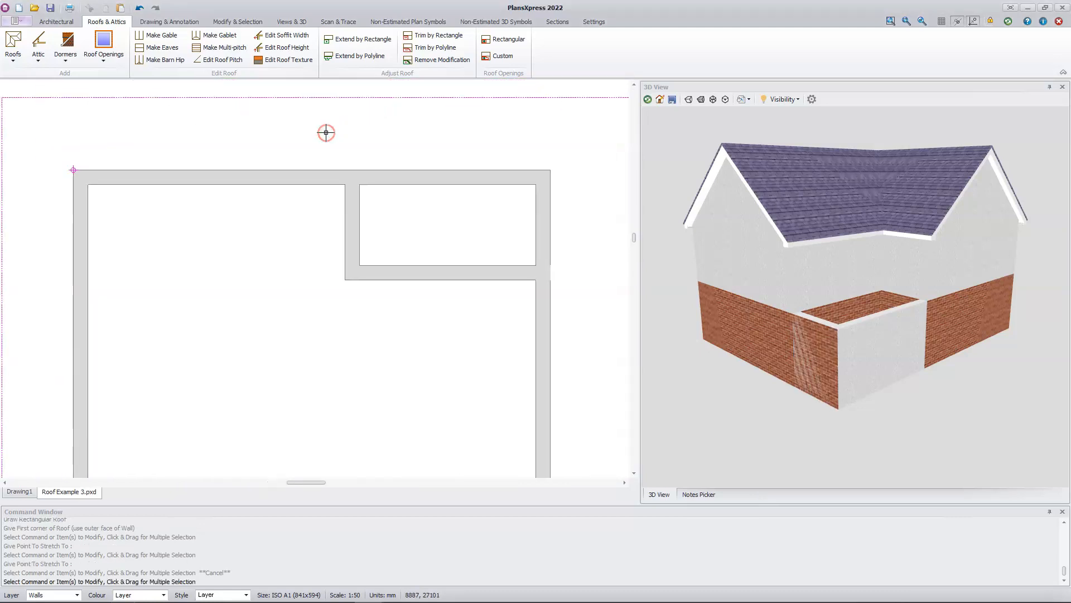
right_click(326, 133)
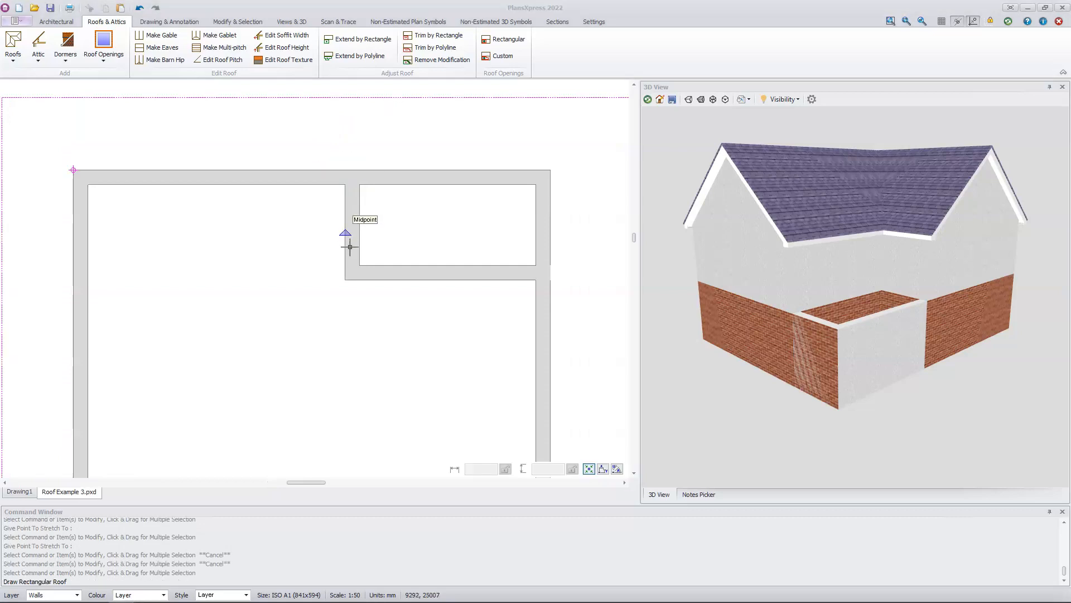
click(358, 265)
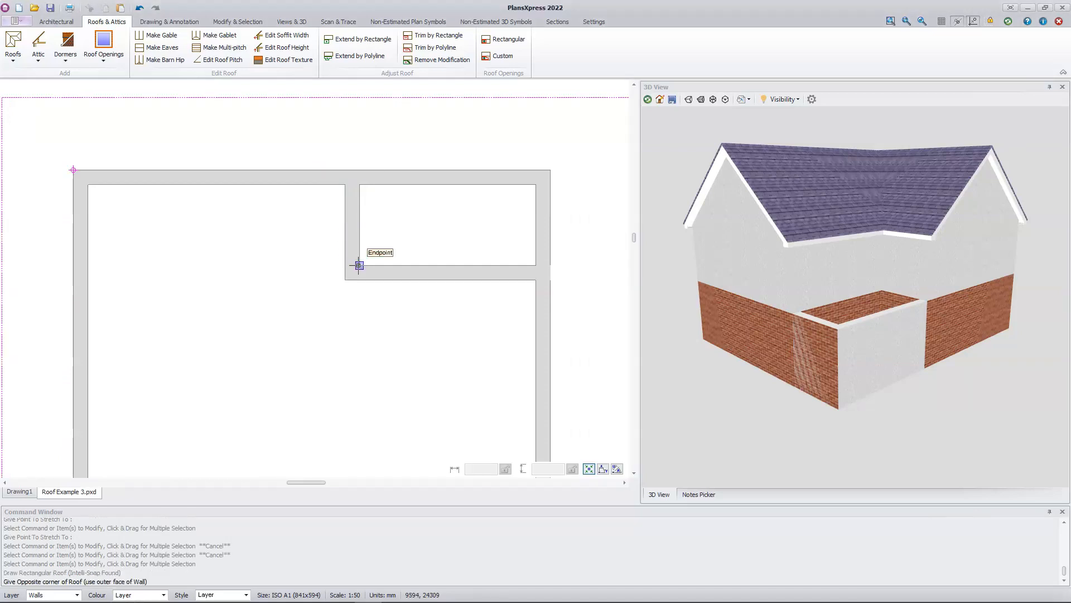
click(554, 171)
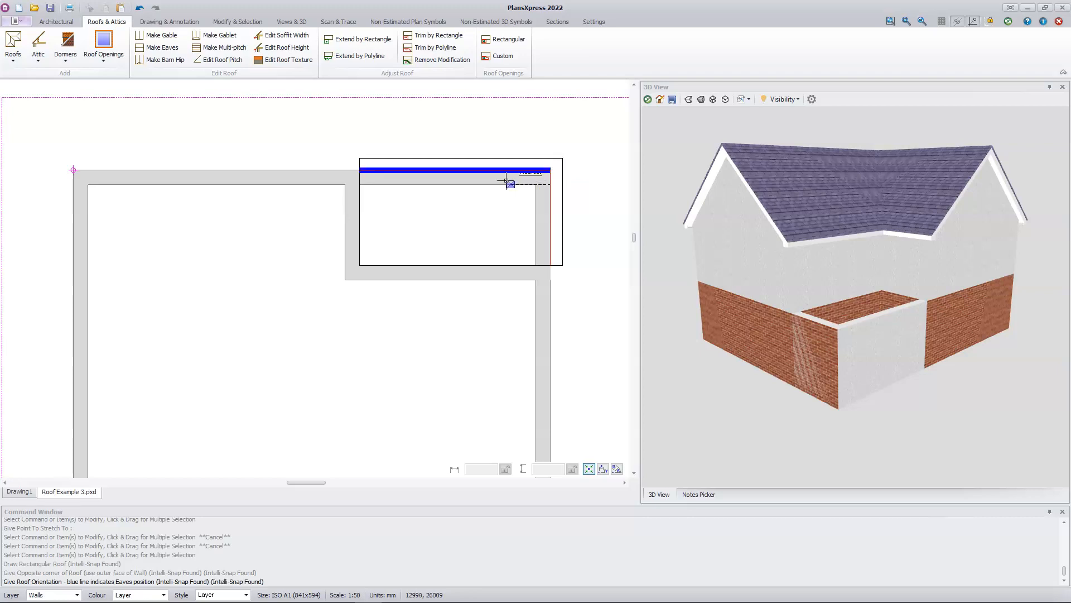
click(469, 171)
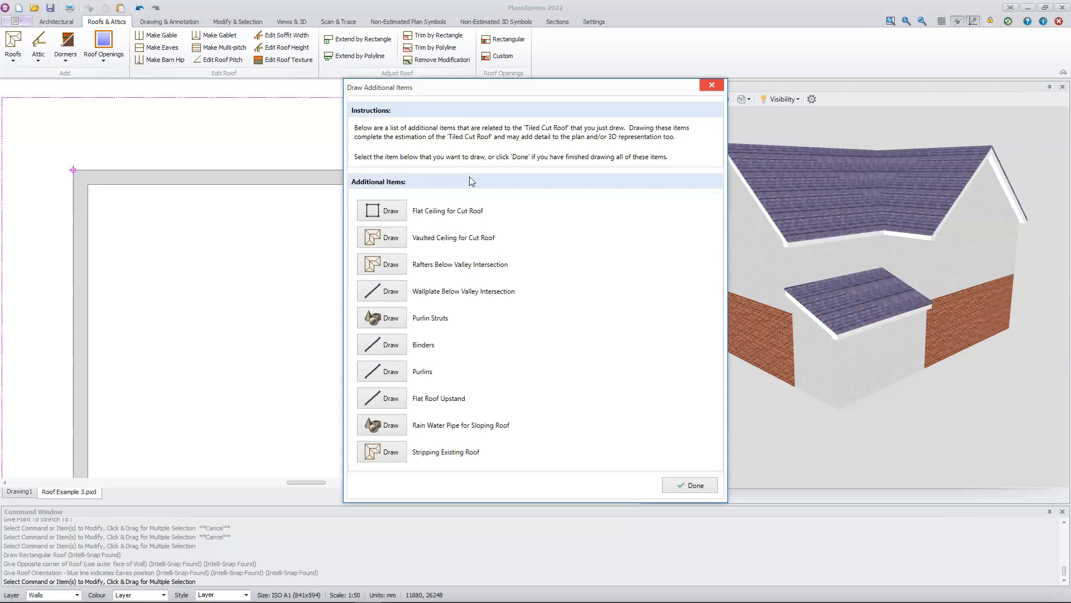
click(695, 486)
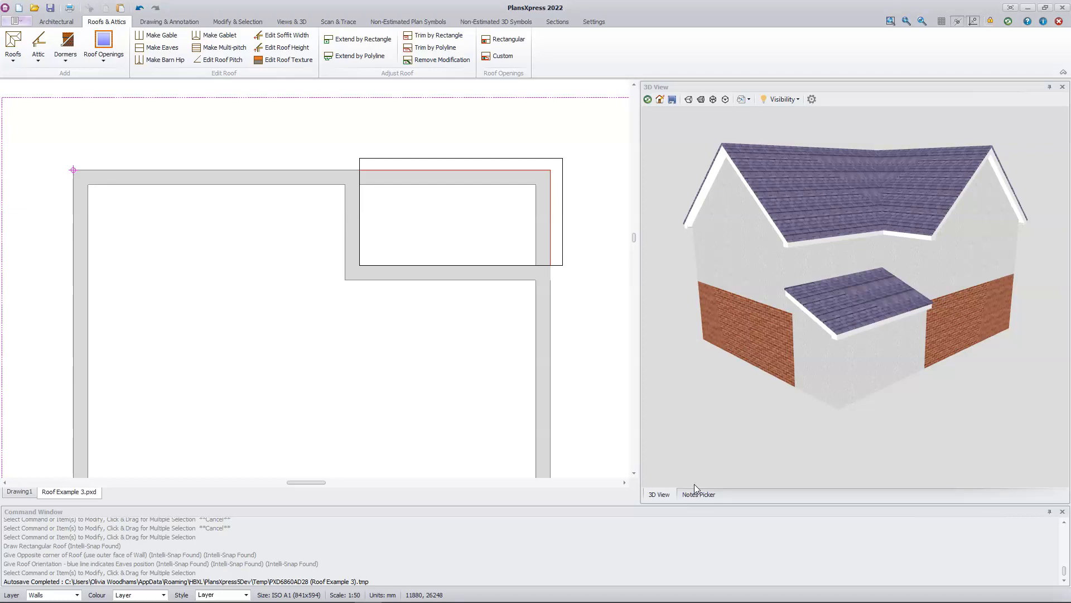
click(169, 50)
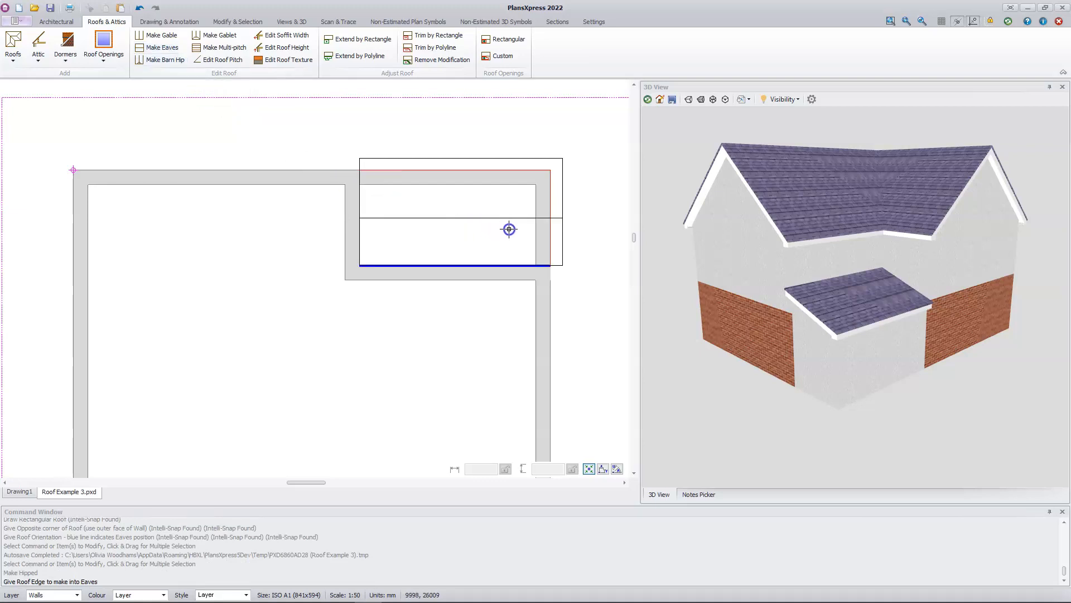
click(548, 224)
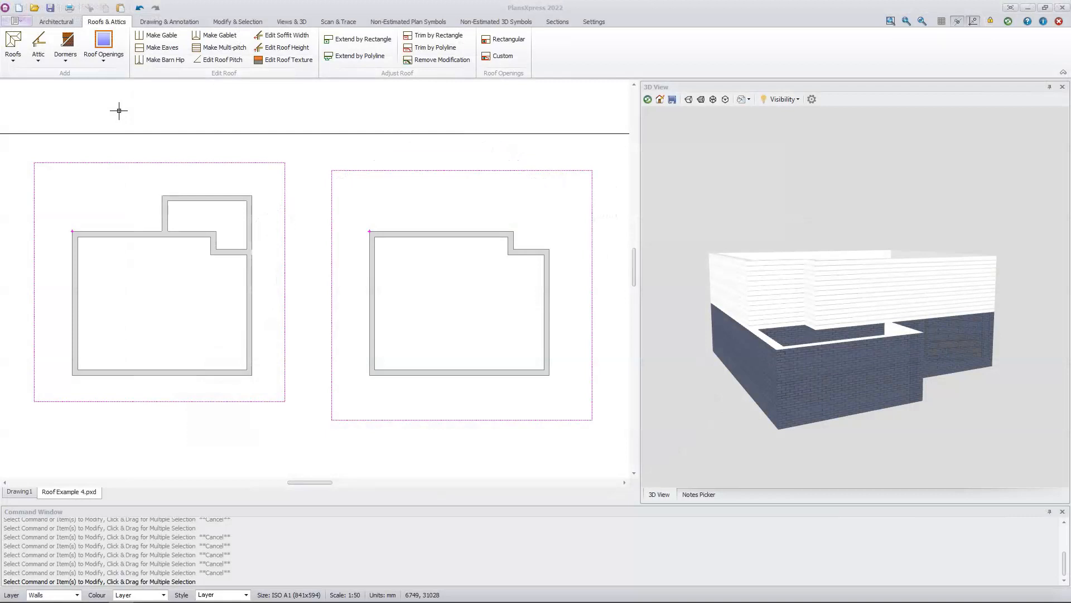
Step: Draw a typical 35-degree tiled cut hipped roof with default dimensions over the upper floor's closed circuit of walls, without additional items
click(13, 61)
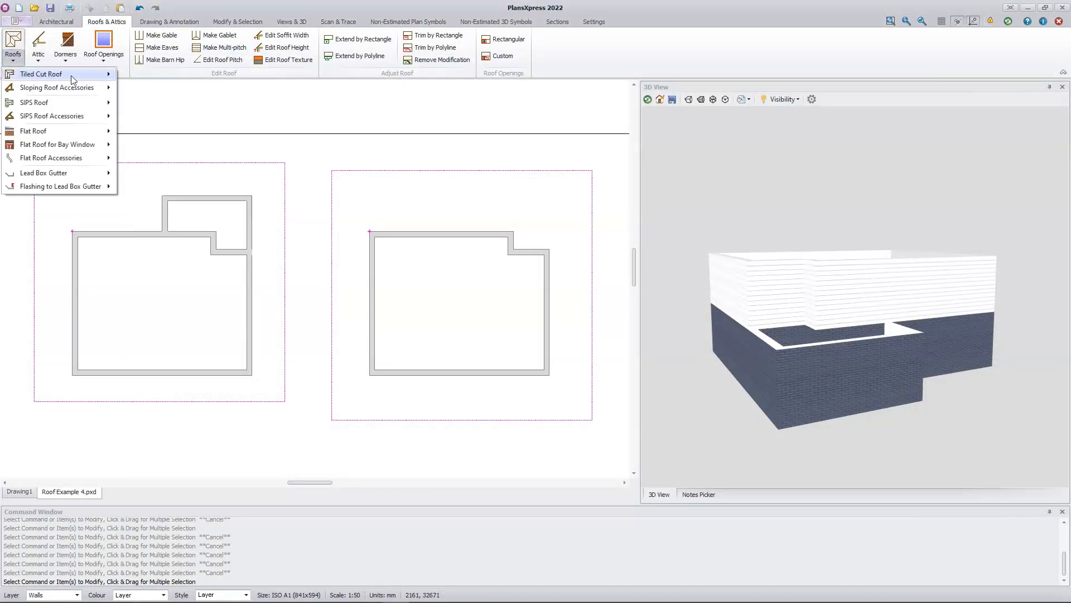
mouse_move(75, 79)
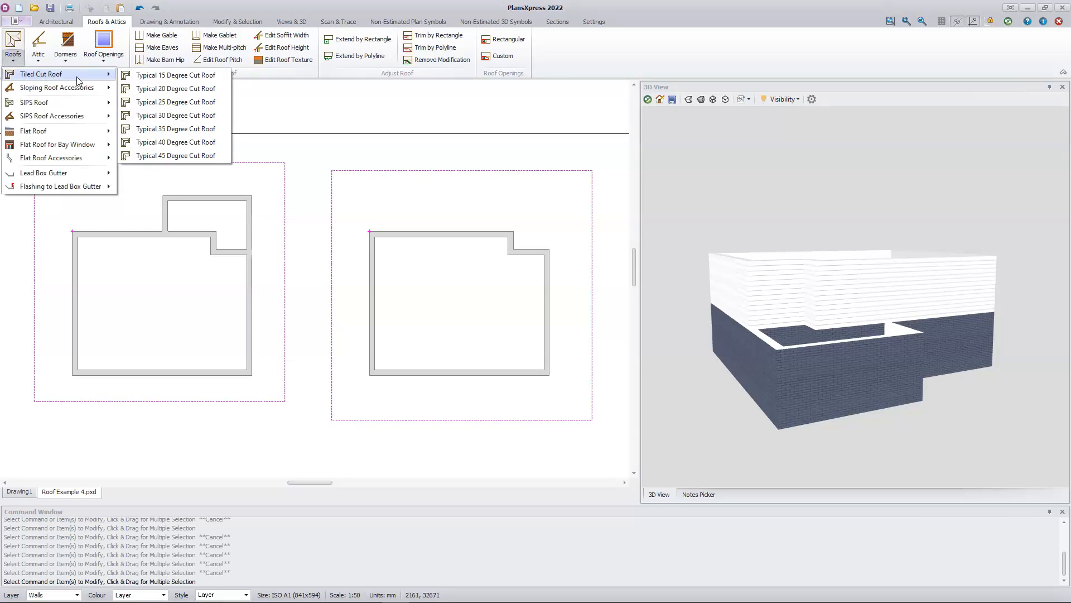
click(184, 130)
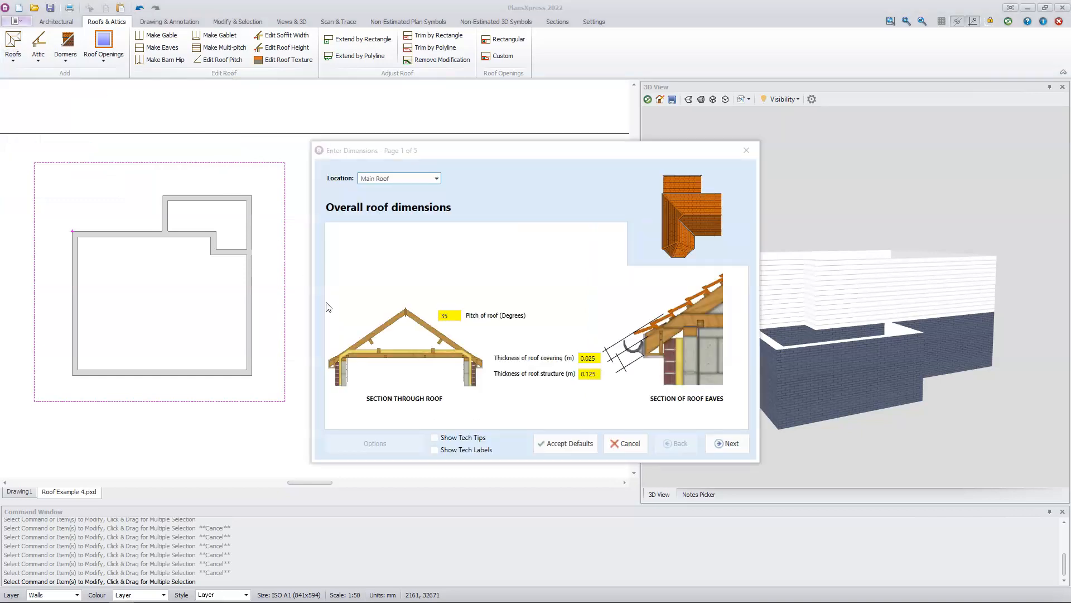
click(566, 445)
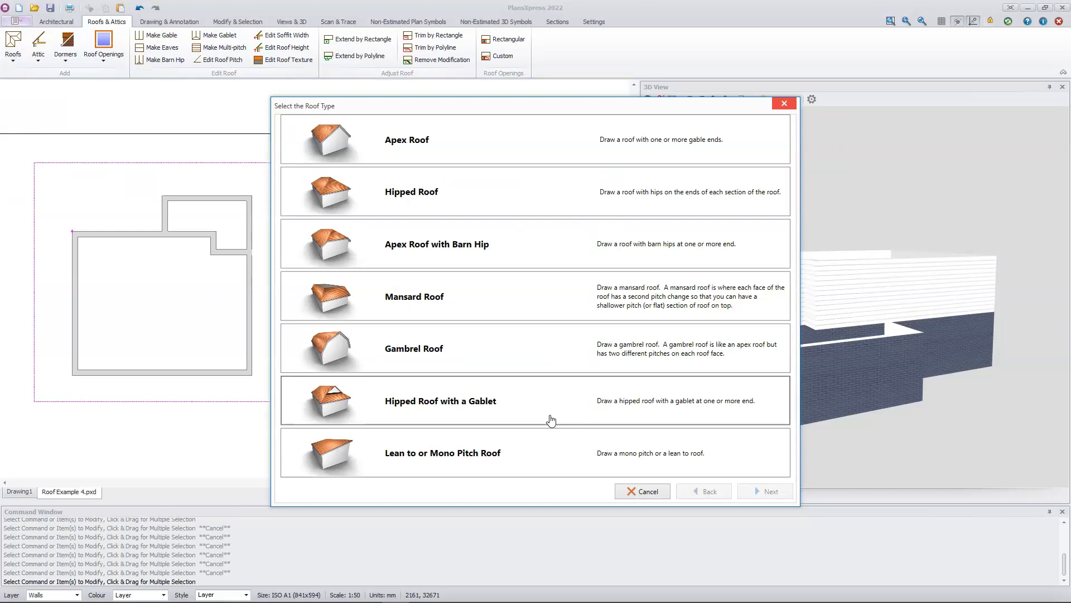
click(504, 200)
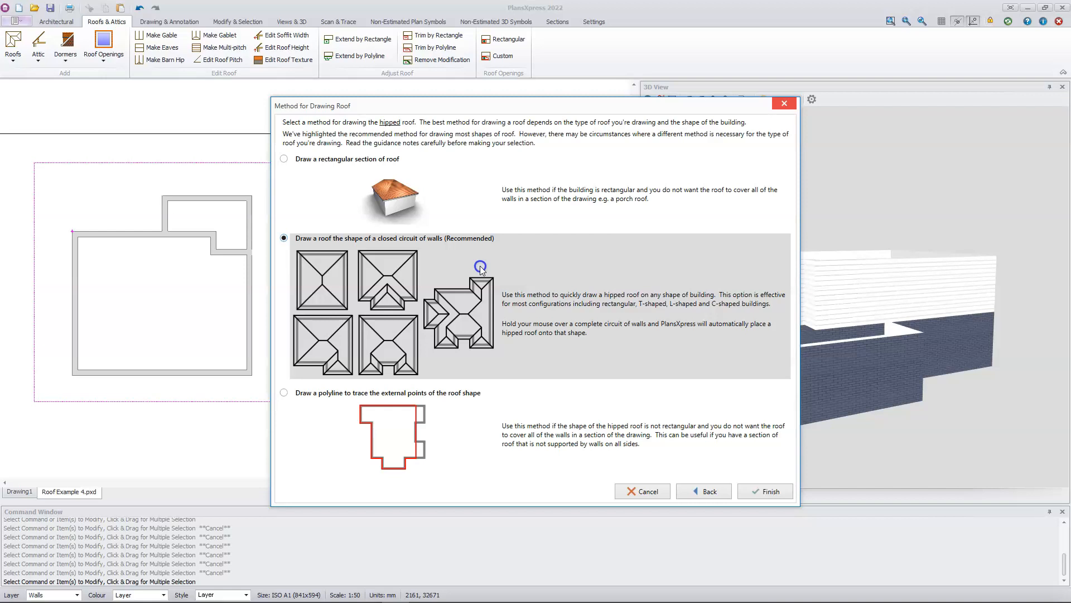
click(771, 492)
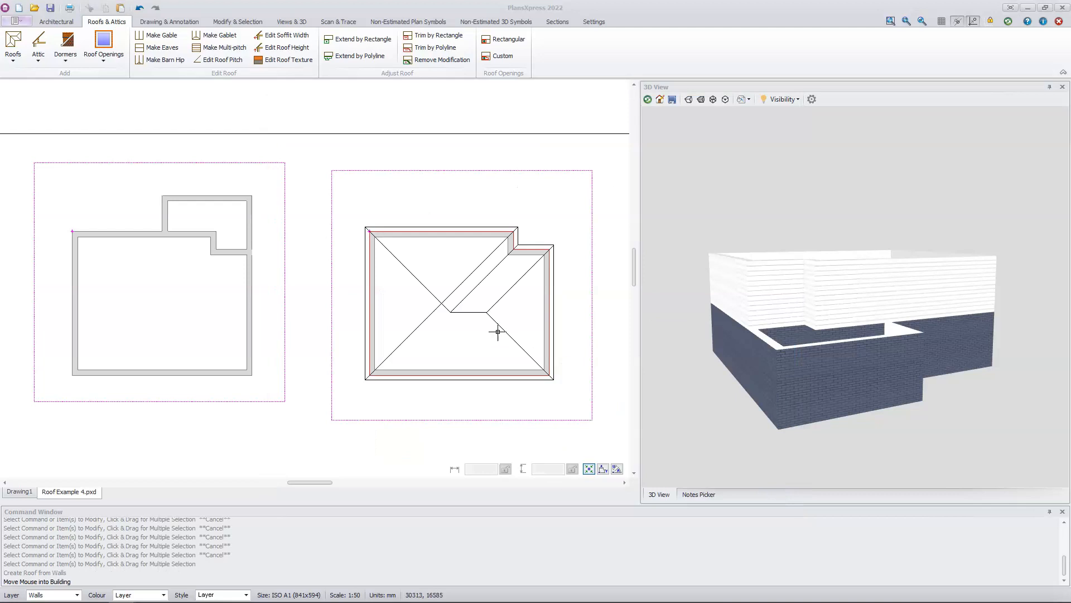
click(473, 314)
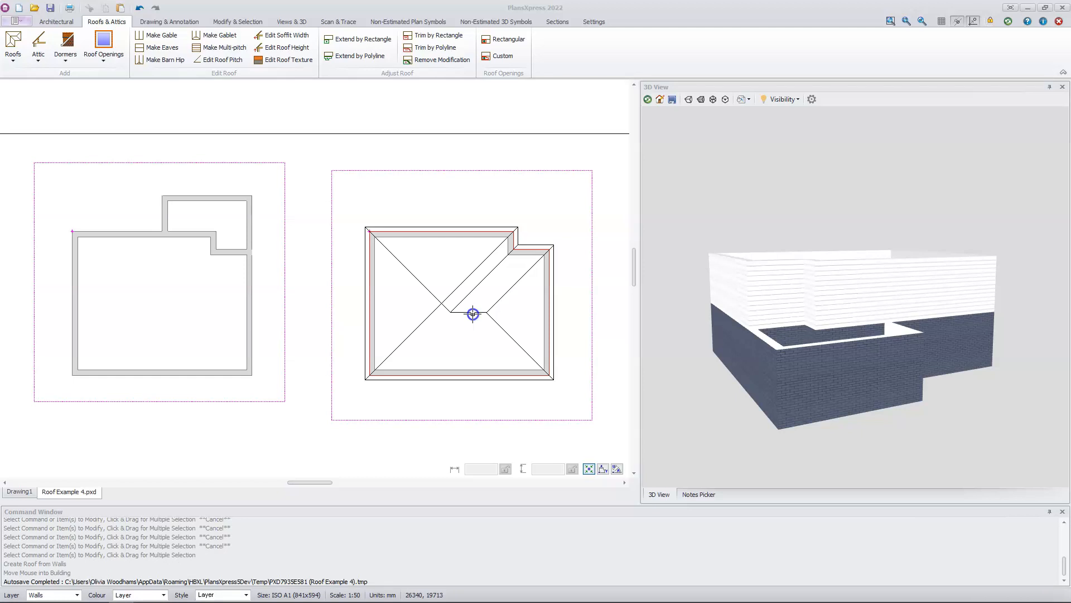
click(692, 489)
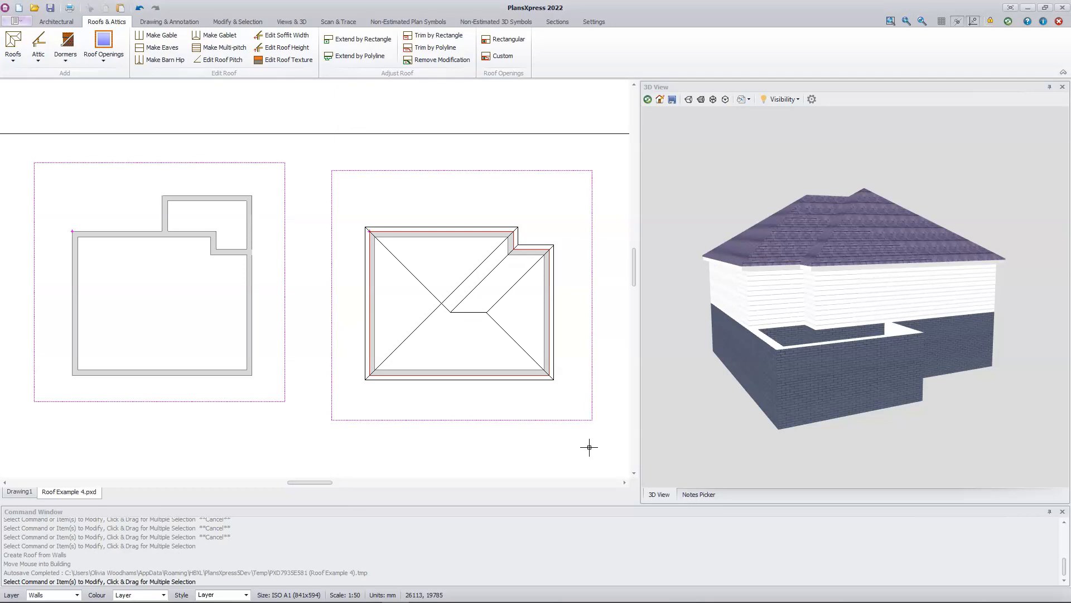
Step: Configure a typical 15-degree tiled cut roof with default dimensions as a lean-to or mono pitch roof, using the polyline tracing method
click(10, 58)
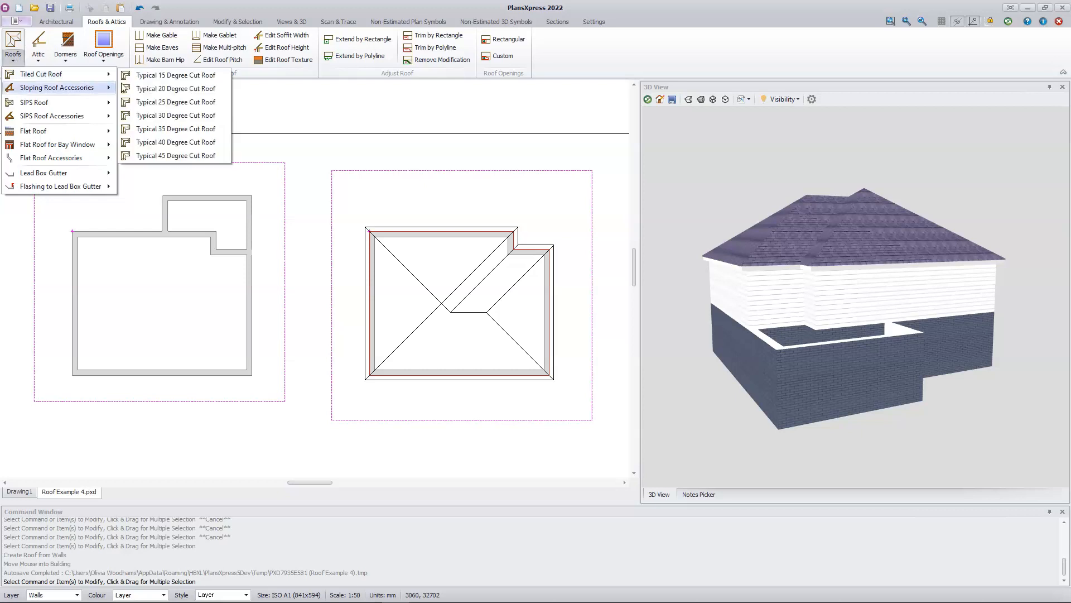
click(179, 78)
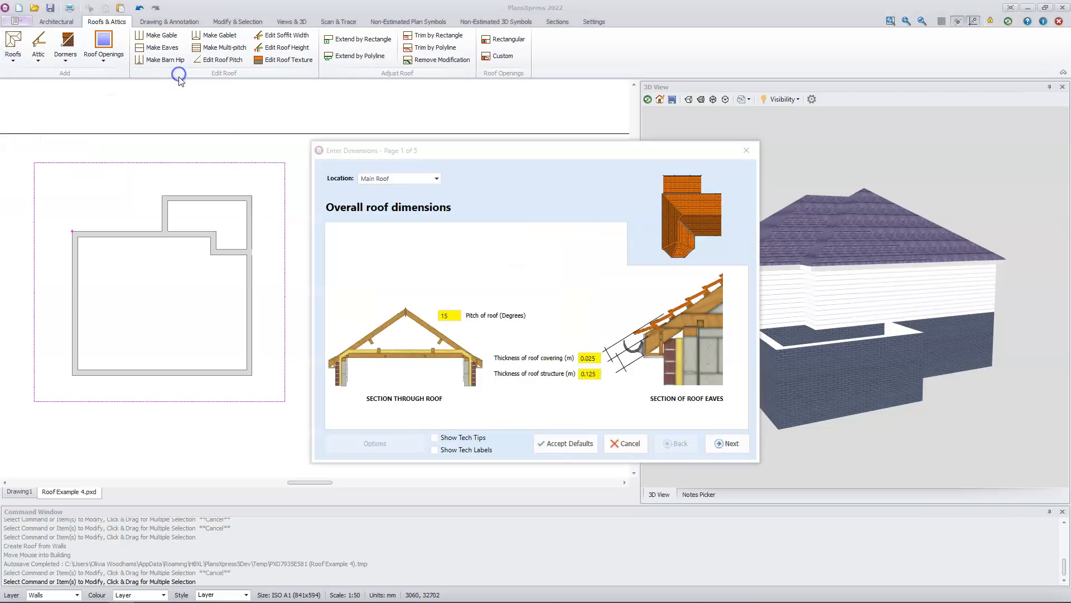
click(565, 443)
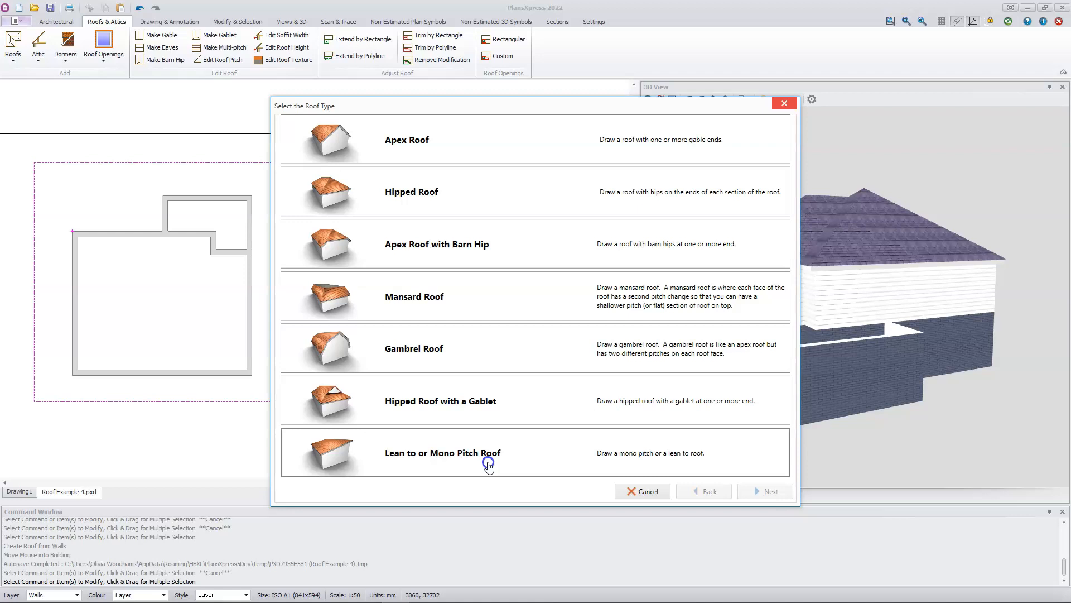
click(488, 463)
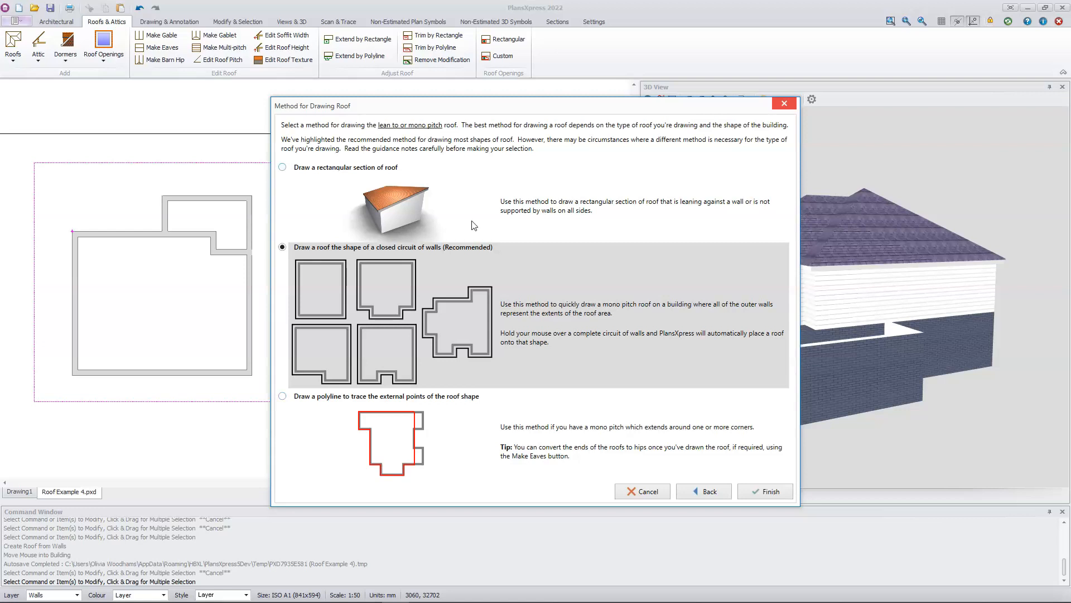
click(452, 428)
click(761, 492)
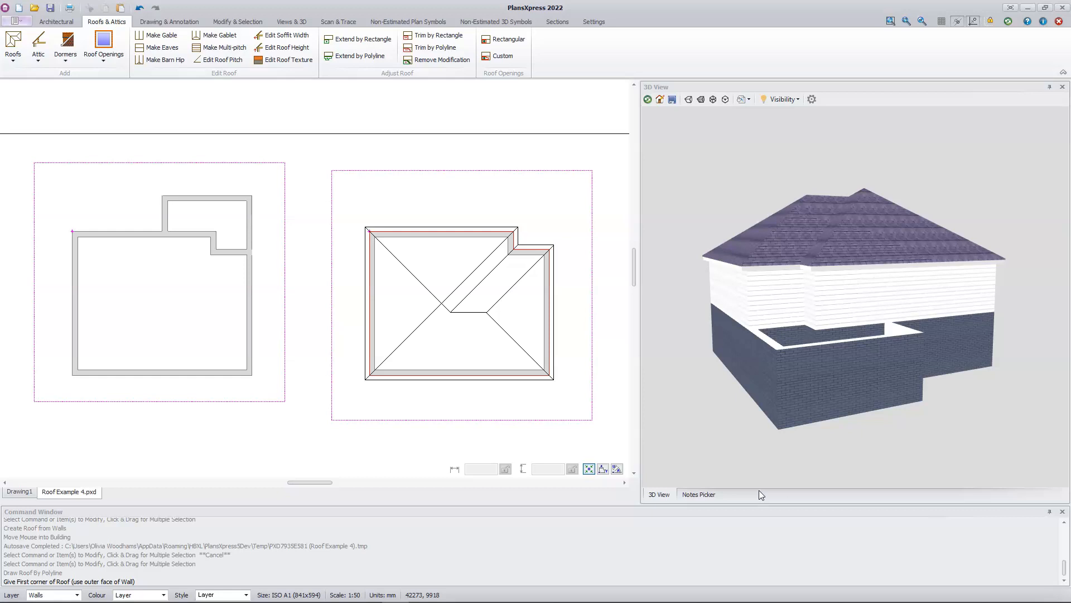
Step: Trace the lean-to roof around the ground-floor extension's stepped outline, with eaves on its outer horizontal wall and no additional items
click(158, 196)
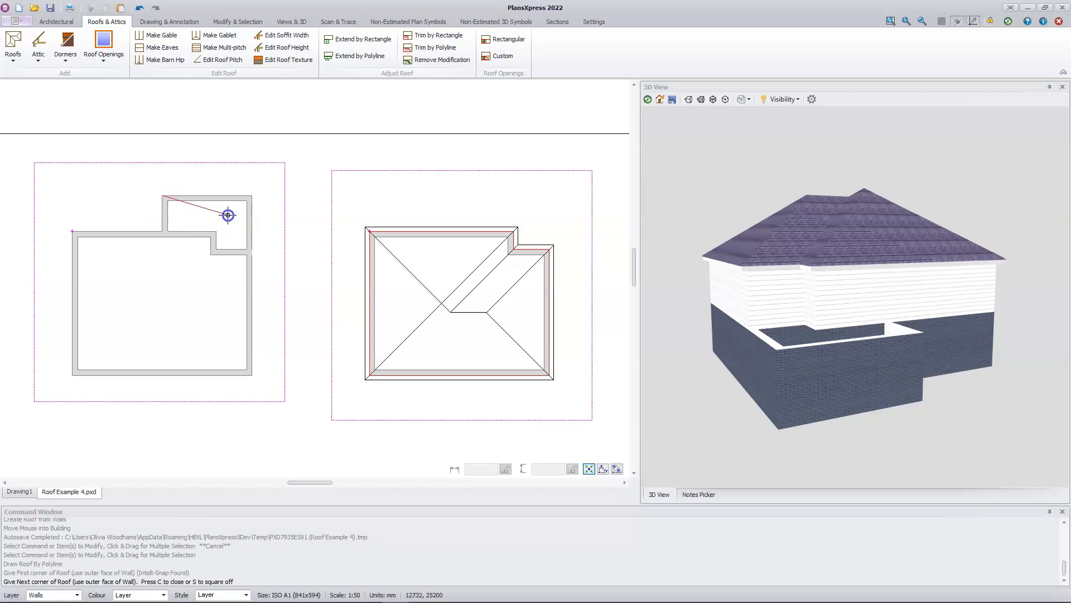
click(254, 198)
click(252, 250)
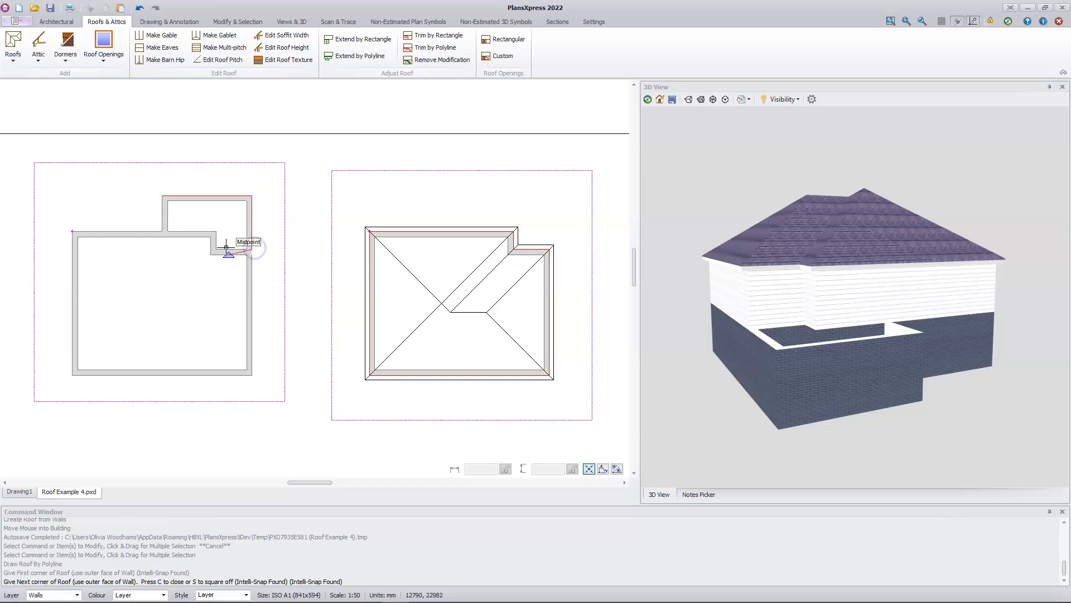
click(216, 249)
click(217, 231)
click(162, 231)
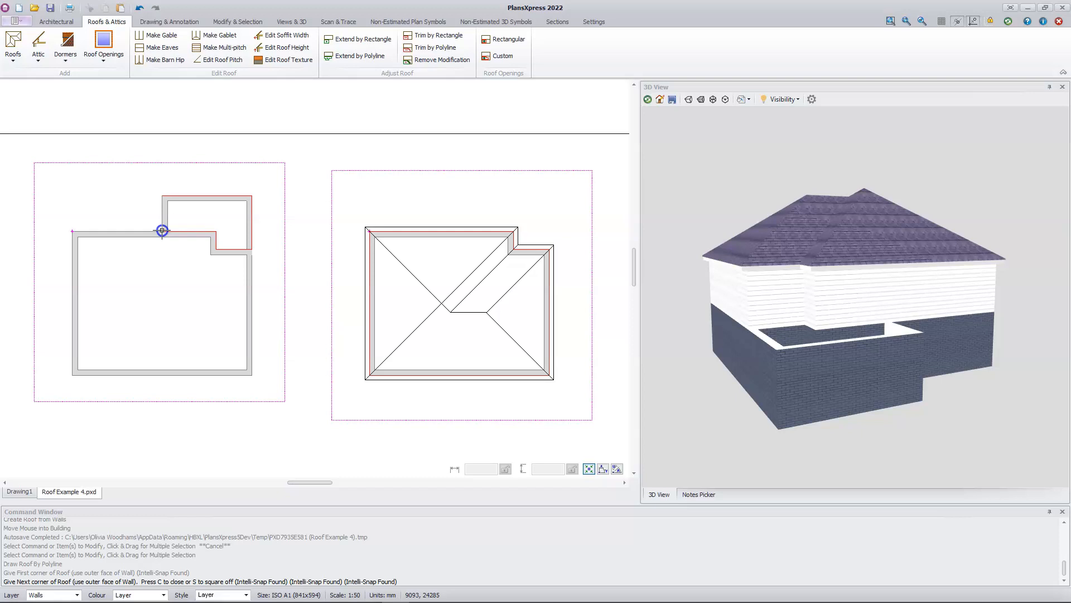
click(162, 231)
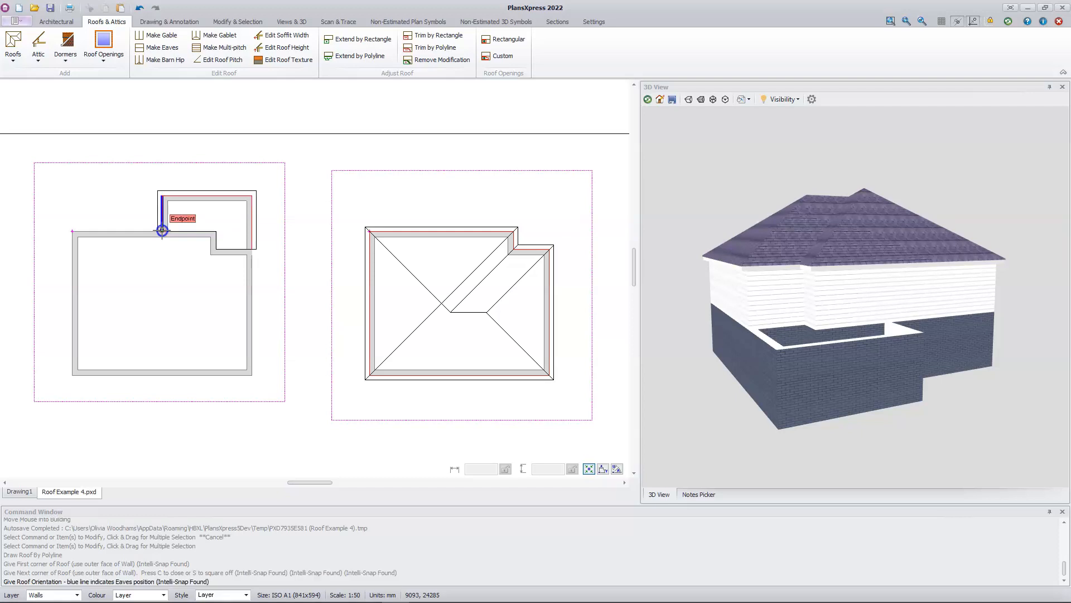
click(223, 196)
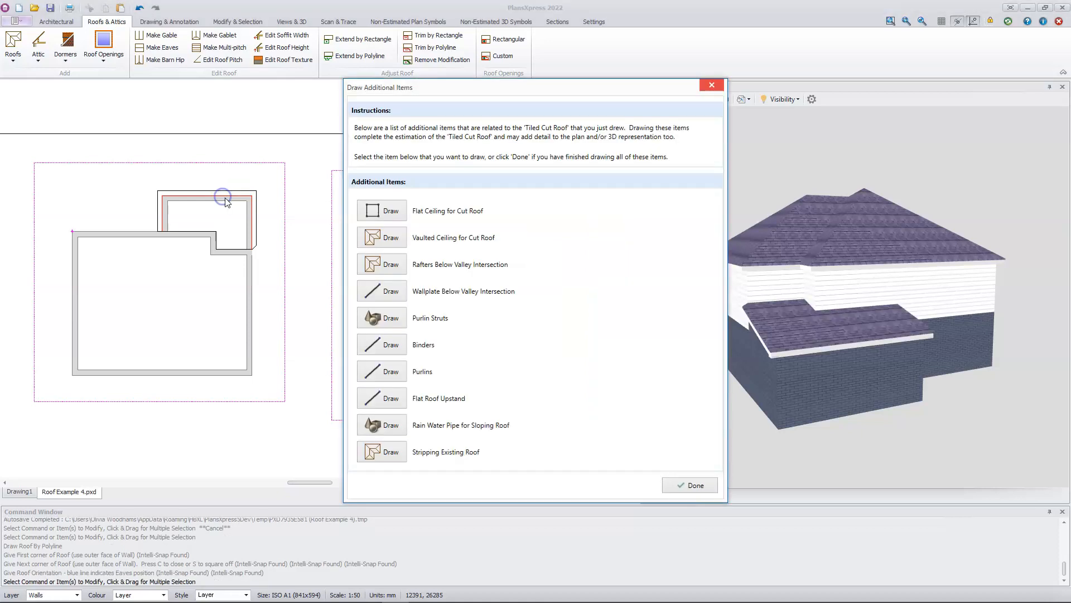
click(694, 486)
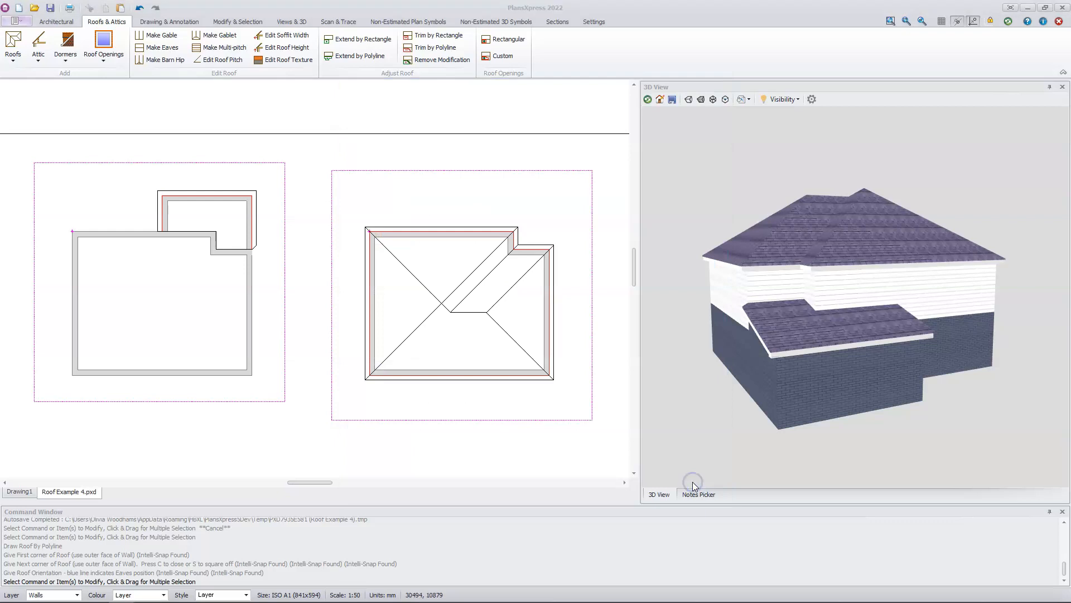